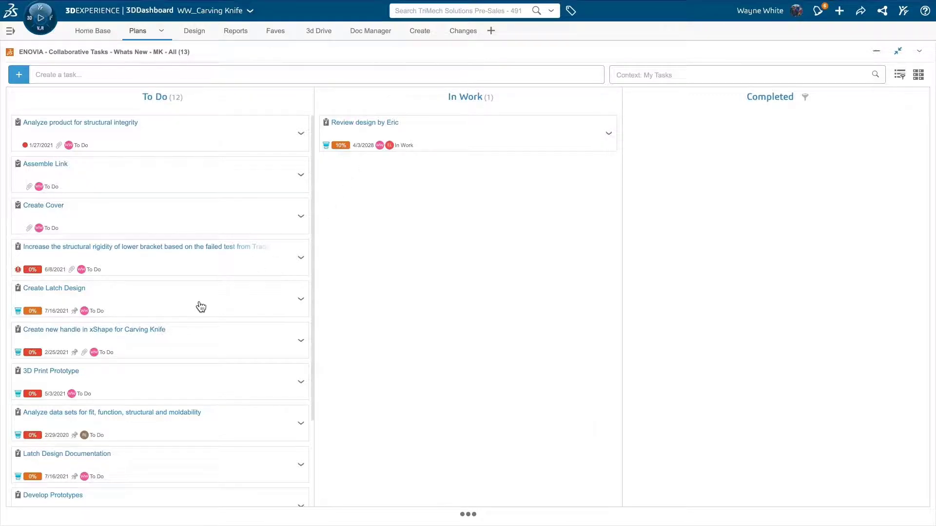
Move the Create Latch Design task from To Do to In Work on the task board
left_click_drag(201, 306, 470, 236)
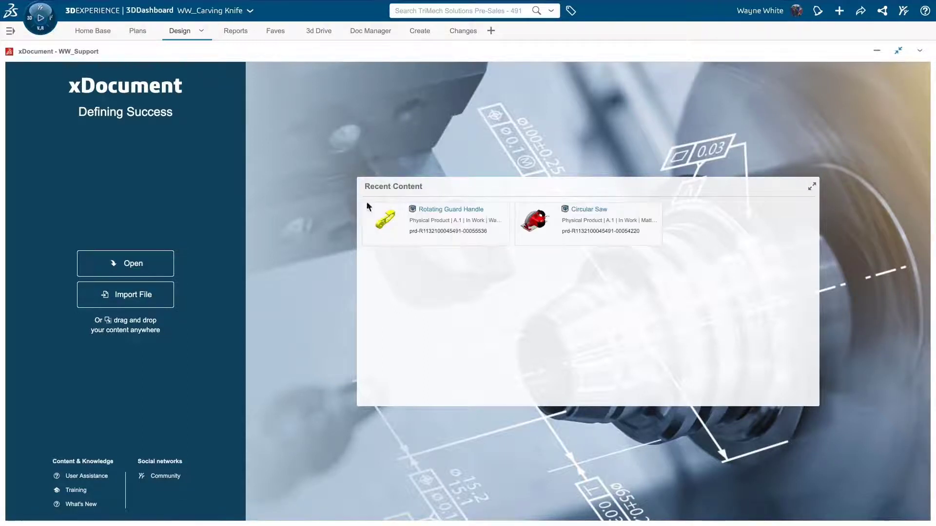
Open the Rotating Guard Handle physical product from the recent content in xDocument
left_click(398, 234)
double_click(398, 234)
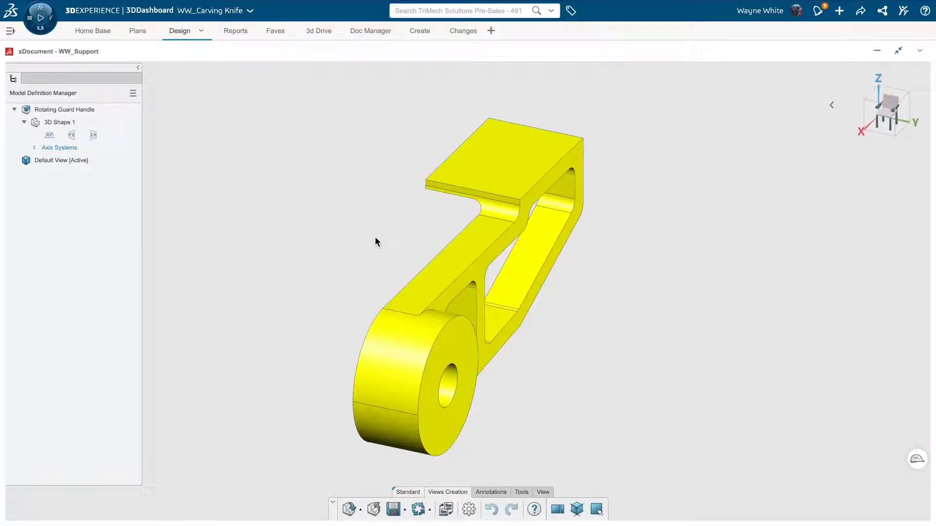
Review the format and leader settings for notes in the document's annotation options
left_click(528, 493)
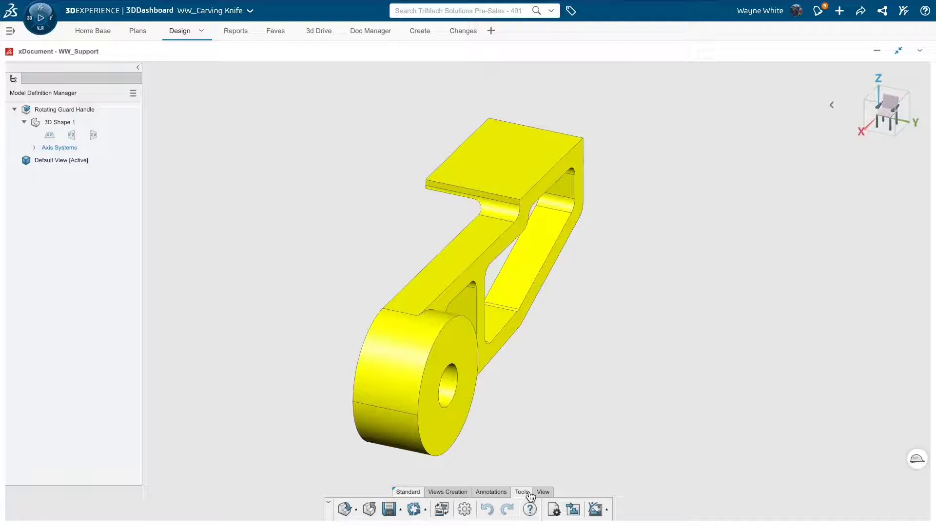
left_click(552, 510)
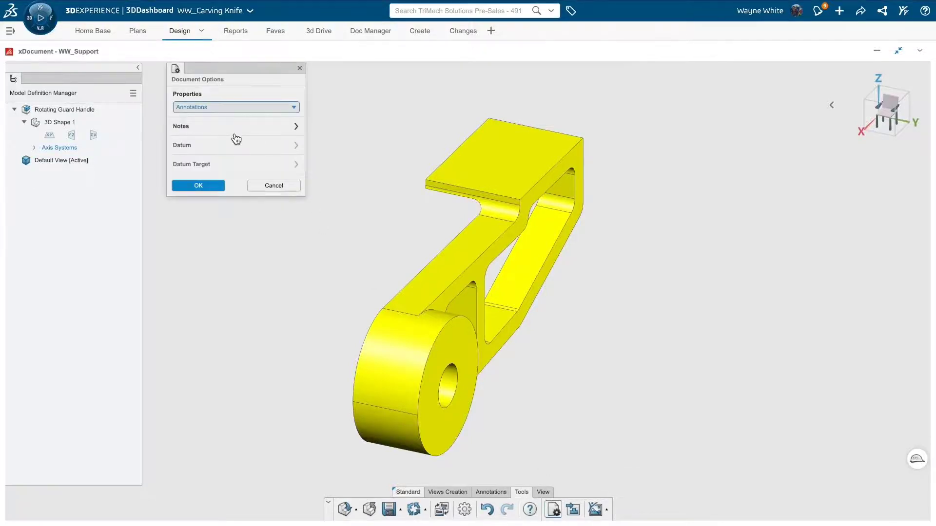
left_click(232, 132)
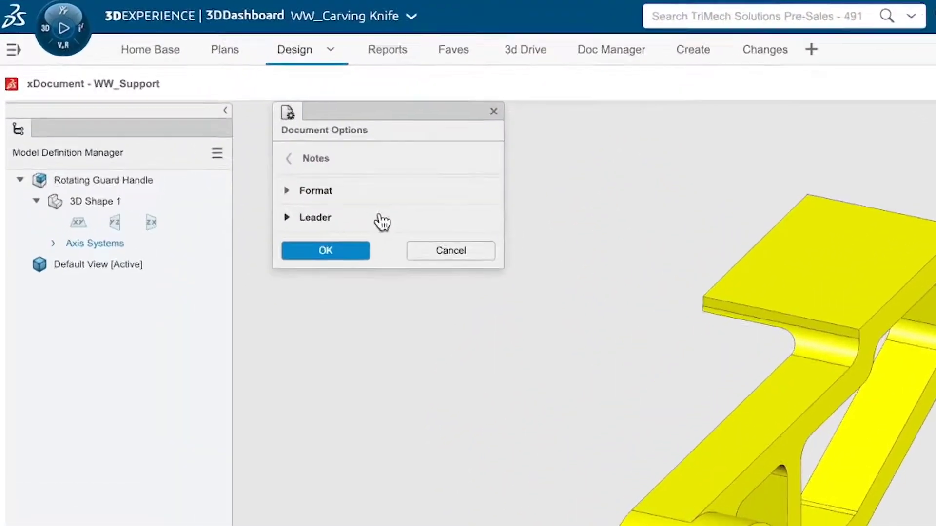
left_click(325, 194)
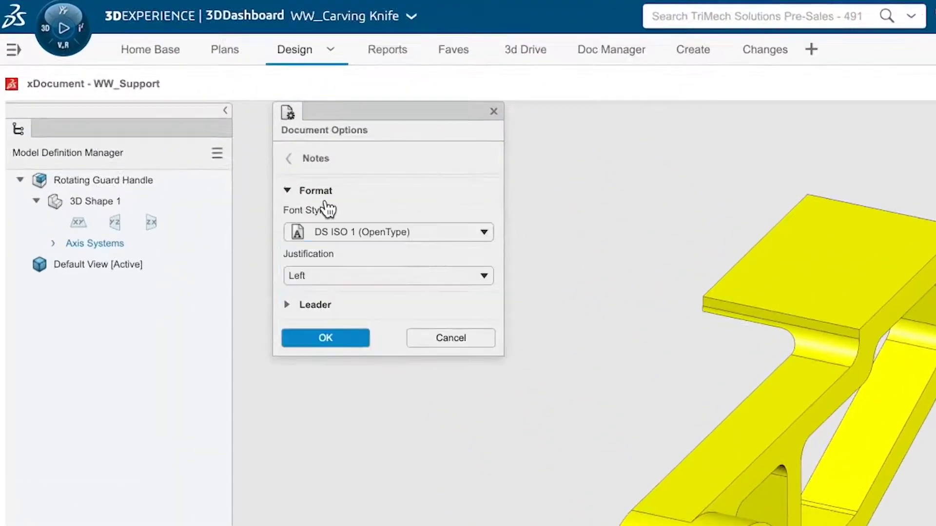
left_click(351, 308)
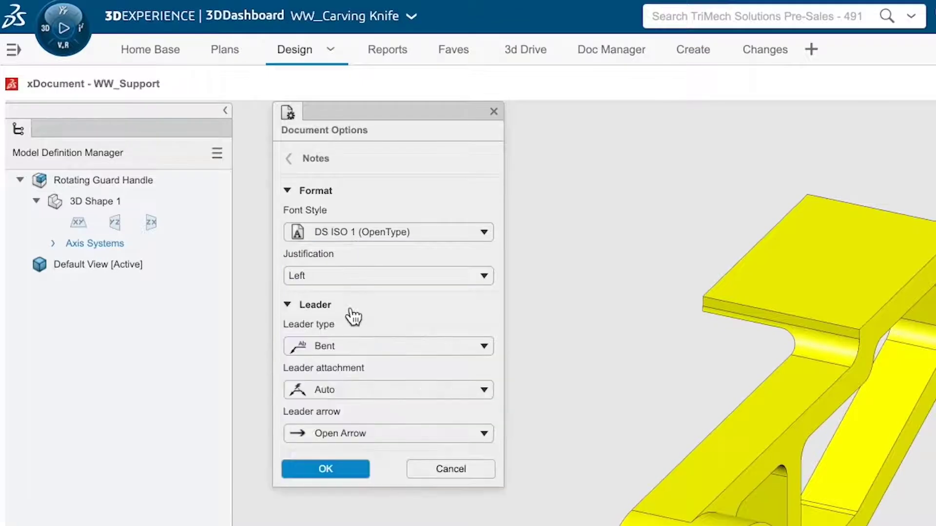
left_click(300, 165)
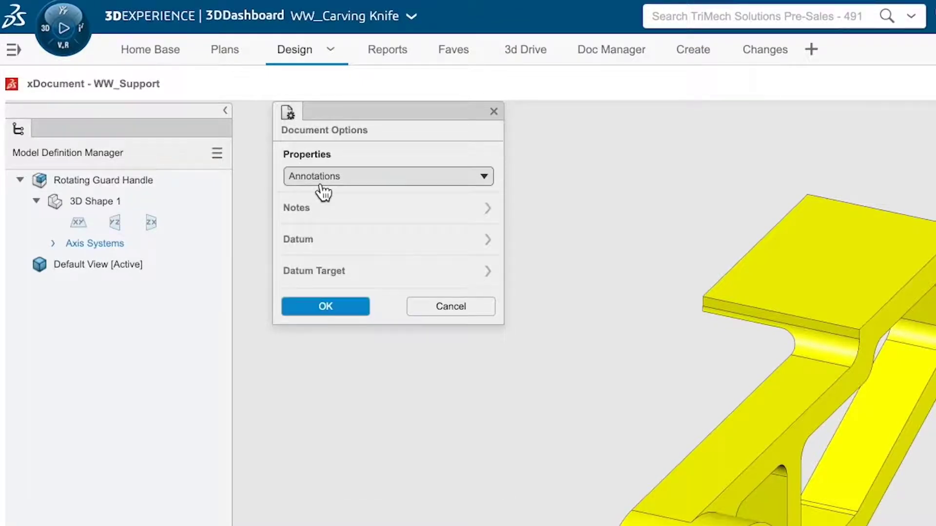
Check the drafting standard and the linear and angular units in the document properties, then accept the options
left_click(350, 184)
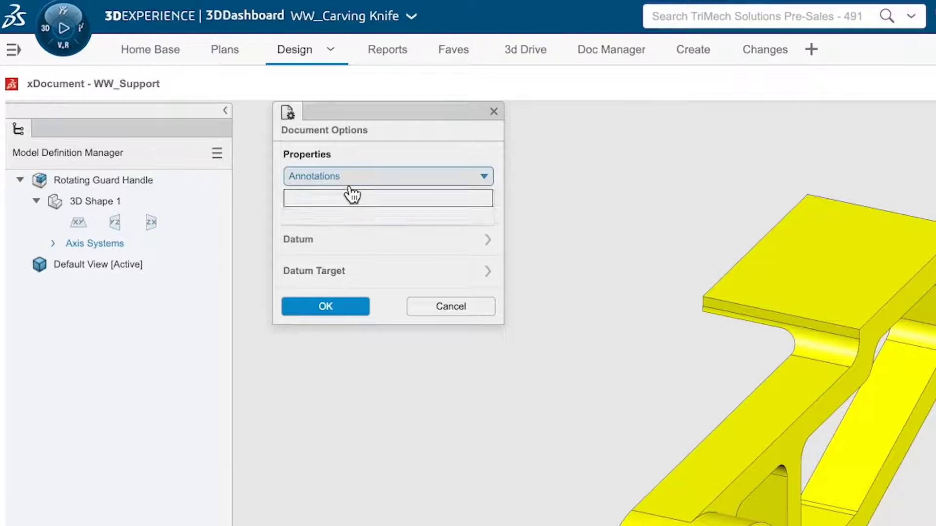
left_click(343, 217)
left_click(342, 216)
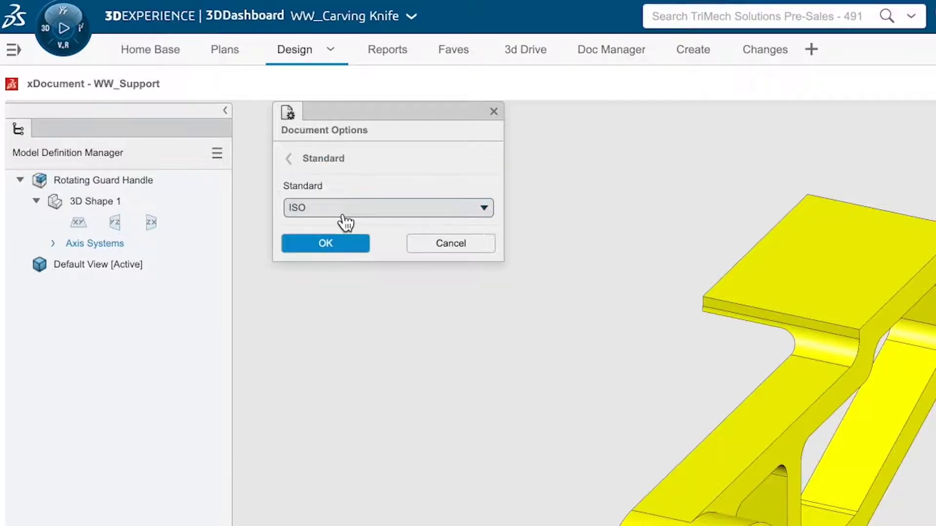
left_click(342, 216)
left_click(384, 189)
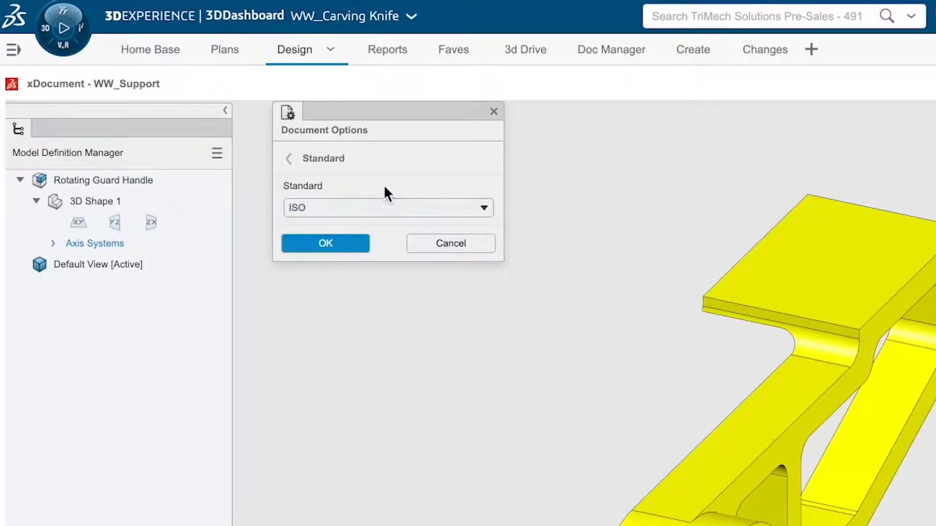
left_click(289, 164)
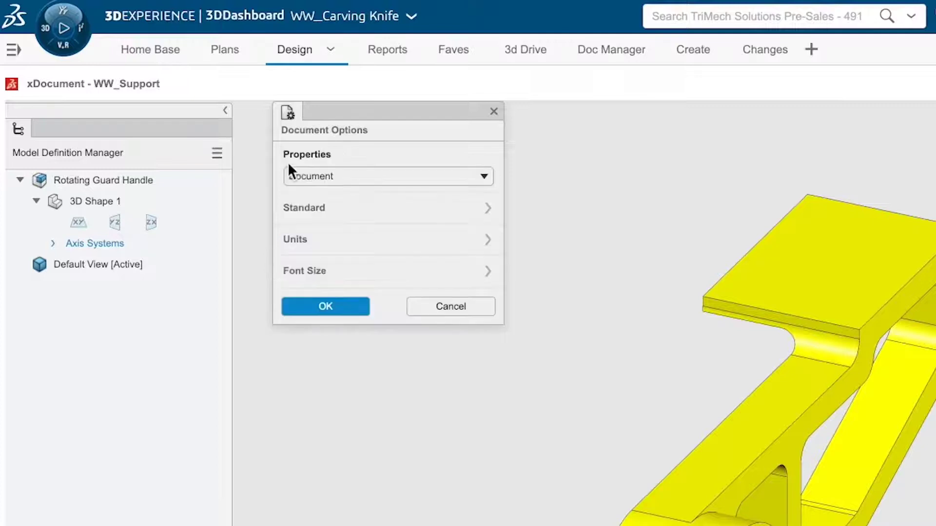
left_click(303, 240)
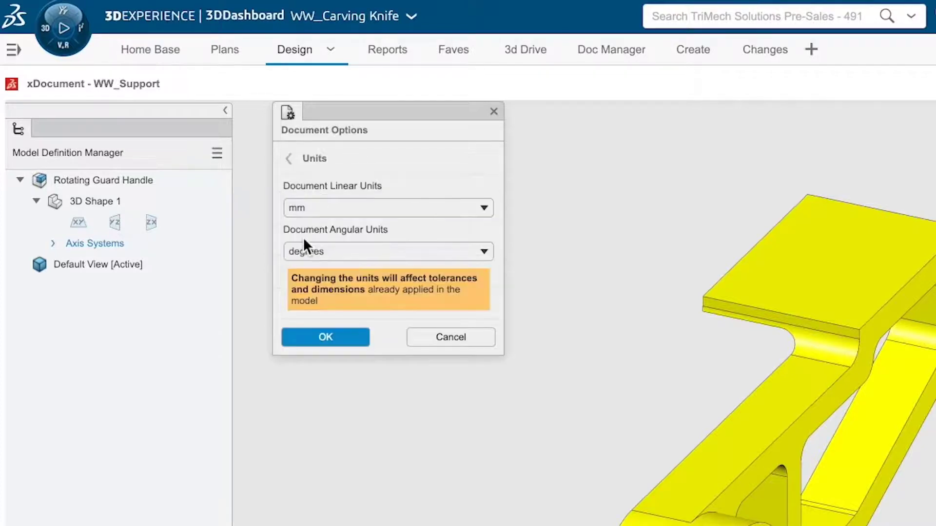
left_click(339, 341)
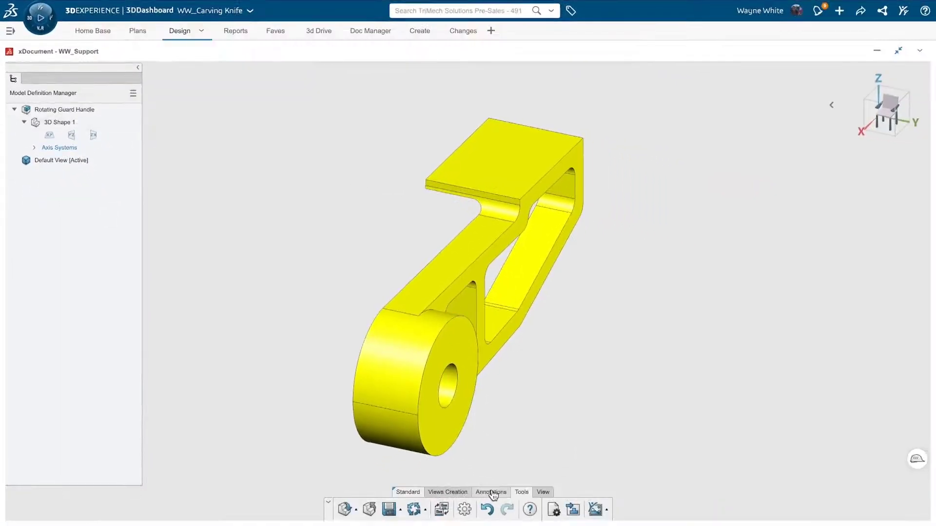
Create an orthogonal front view of the handle with the default name and annotation color
left_click(457, 493)
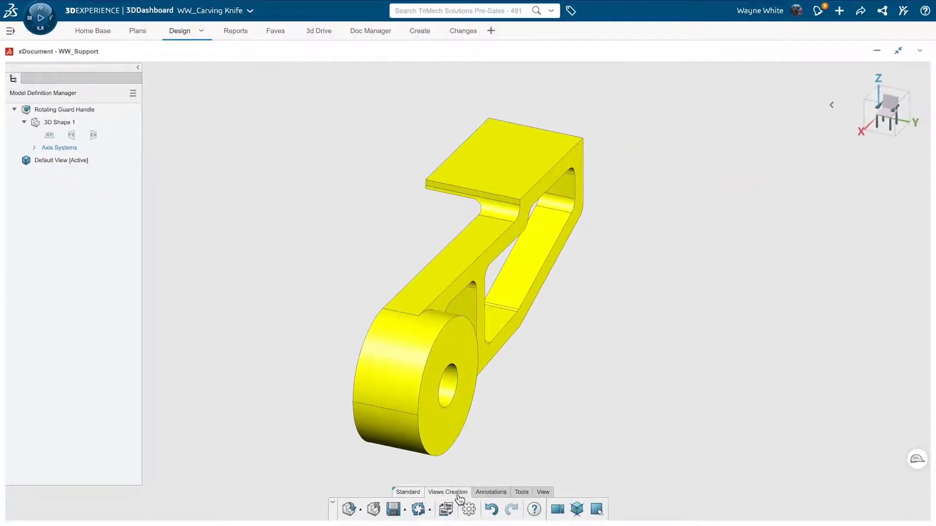
left_click(556, 509)
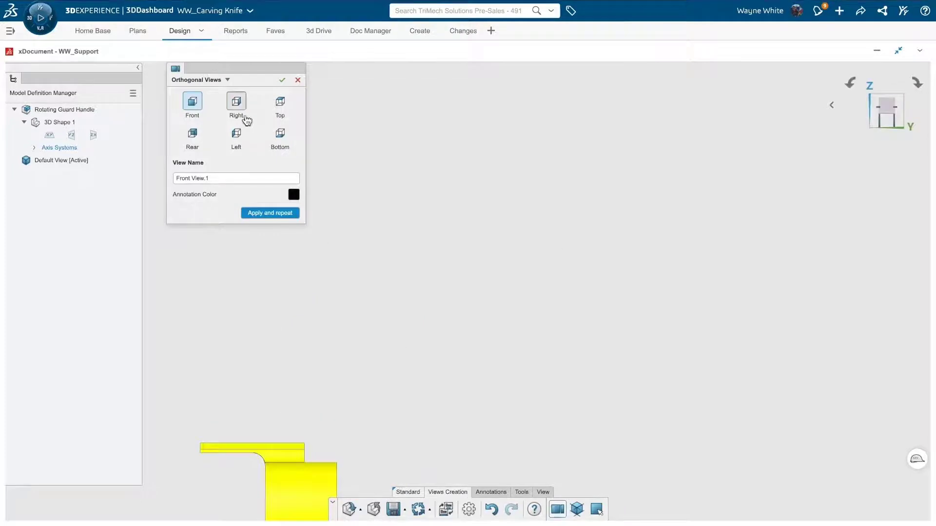
left_click(192, 103)
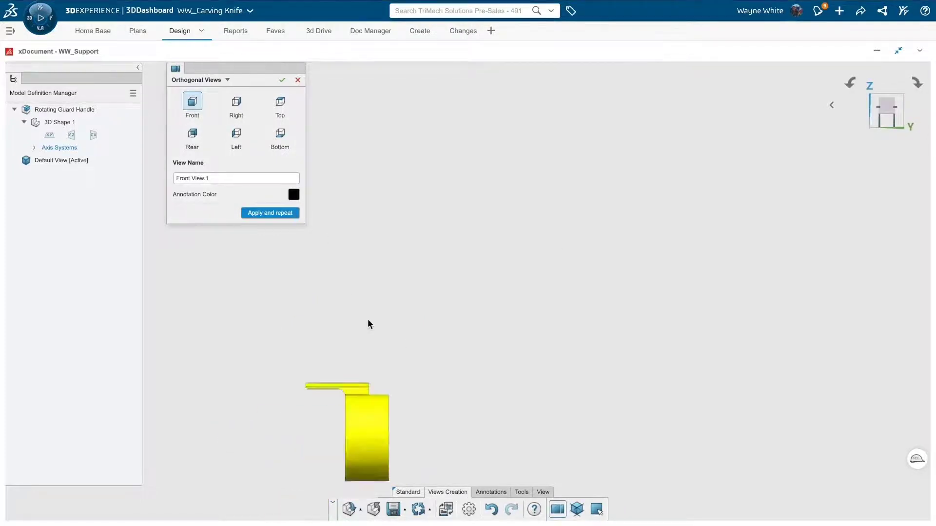
left_click(262, 214)
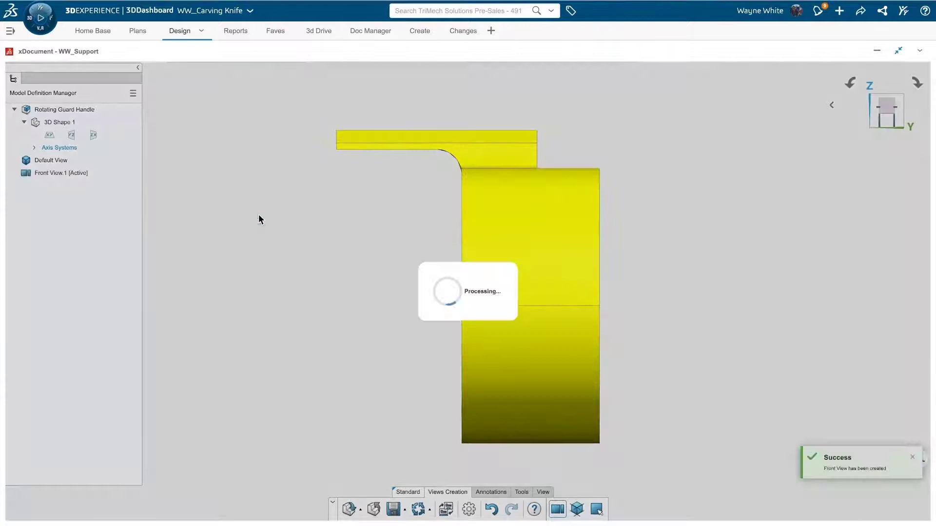
Add orthogonal right and top views of the handle
left_click(237, 102)
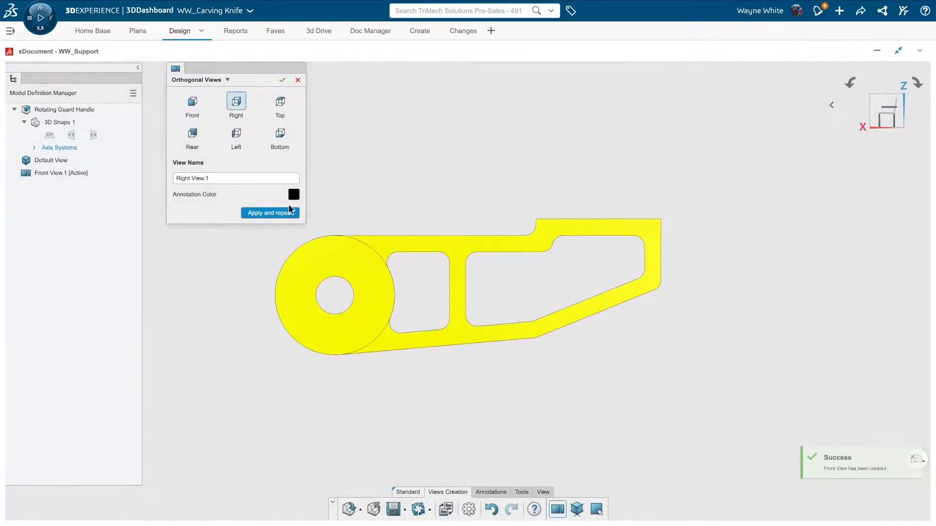
left_click(270, 213)
left_click(280, 102)
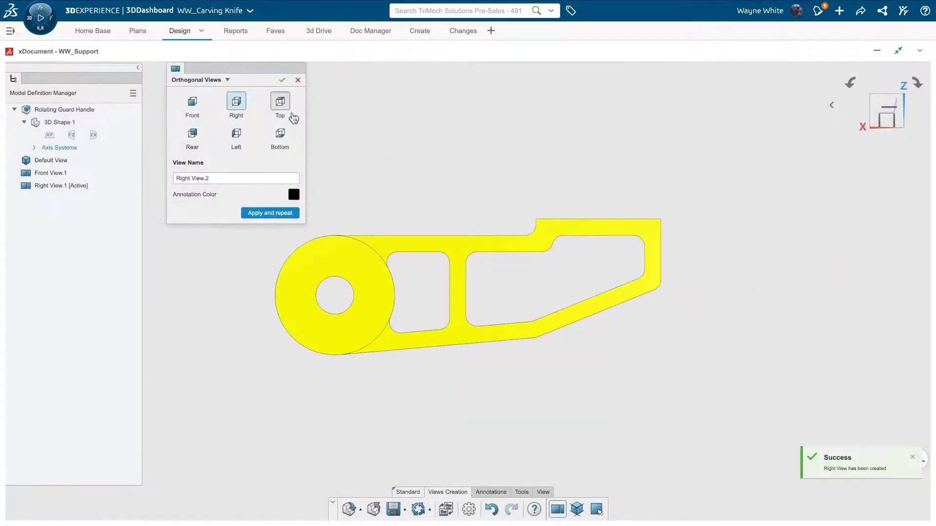
left_click(282, 215)
Add an isometric axonometric view of the handle
left_click(227, 80)
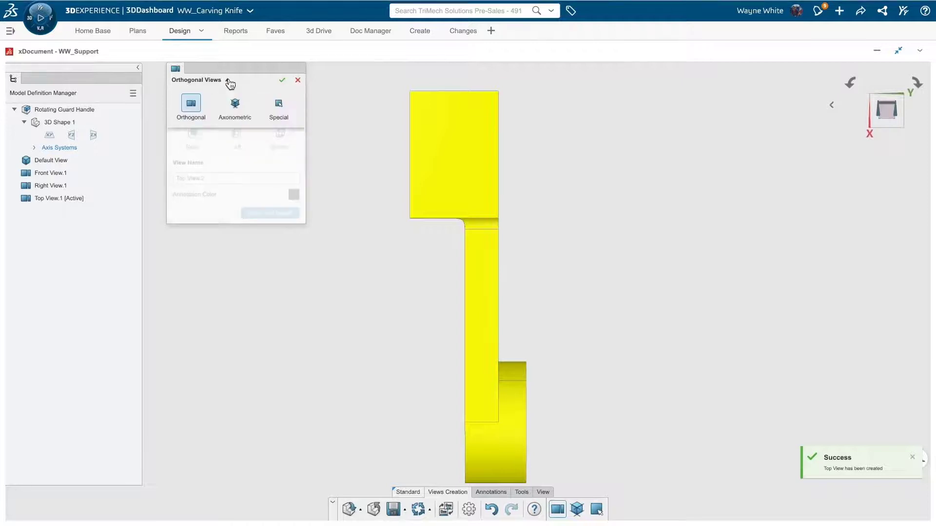
left_click(235, 104)
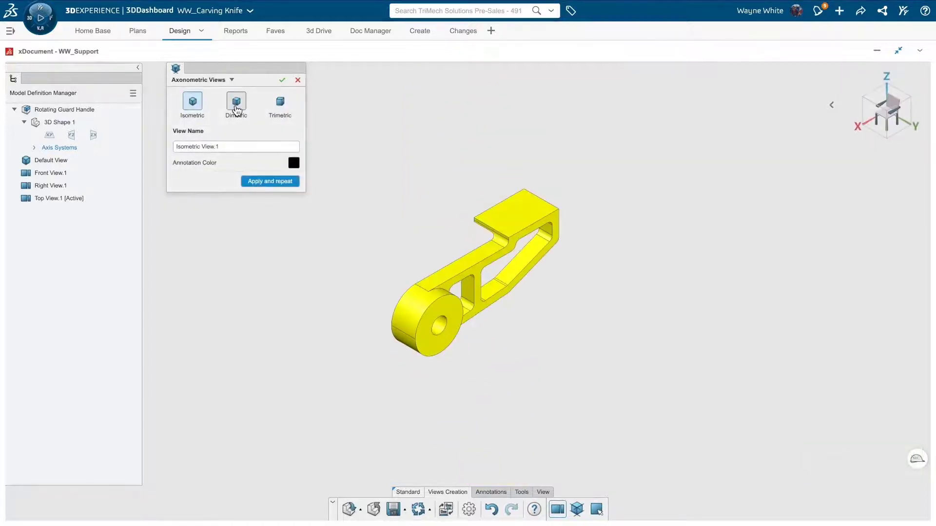
left_click(259, 186)
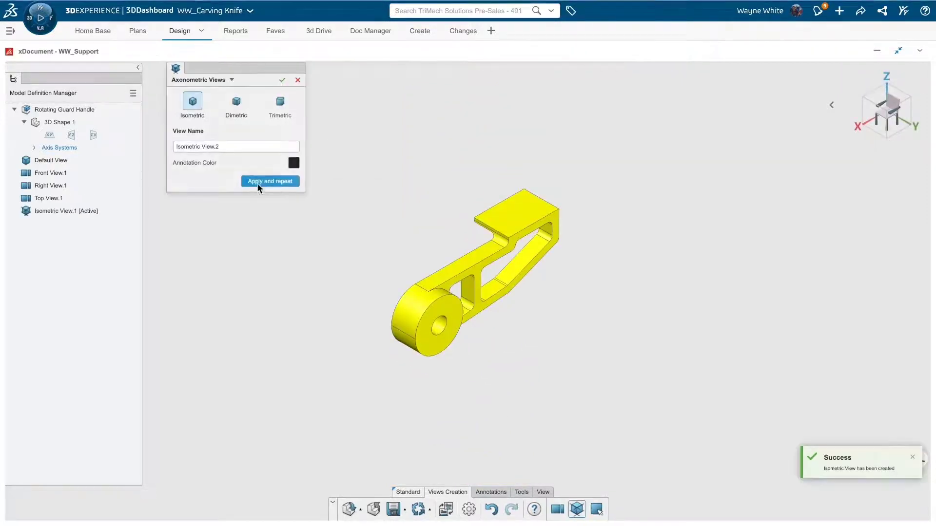
Create a special auxiliary view projected from a face on the handle's underside
left_click(229, 79)
left_click(278, 103)
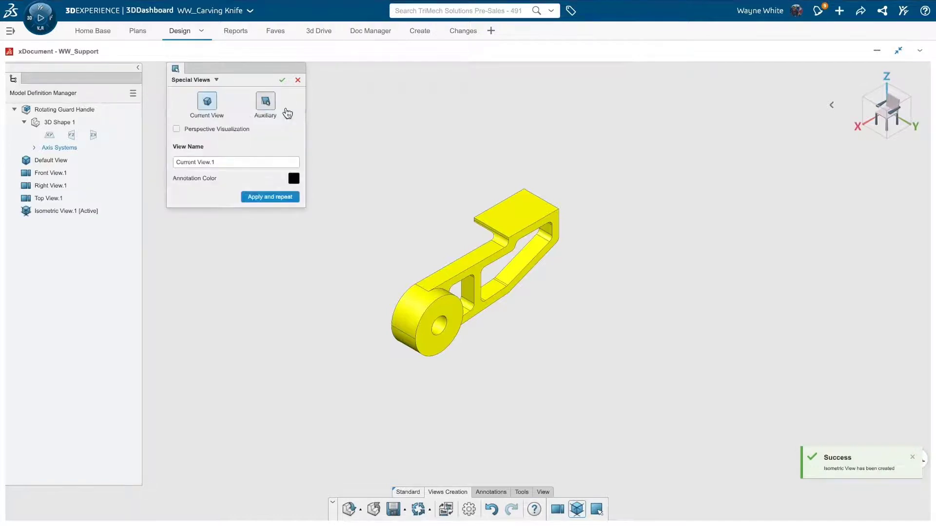
left_click(246, 130)
left_click(246, 129)
middle_click_drag(437, 210, 543, 272)
left_click(266, 101)
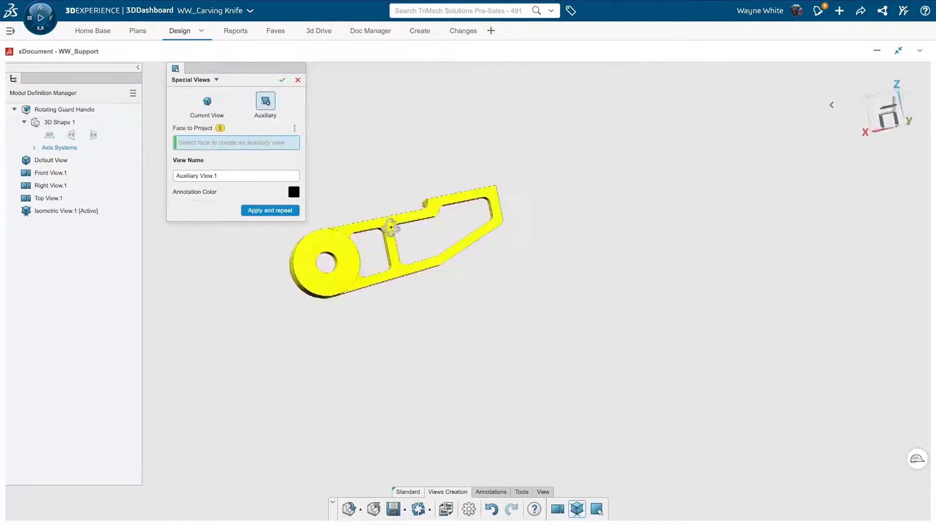
left_click(457, 233)
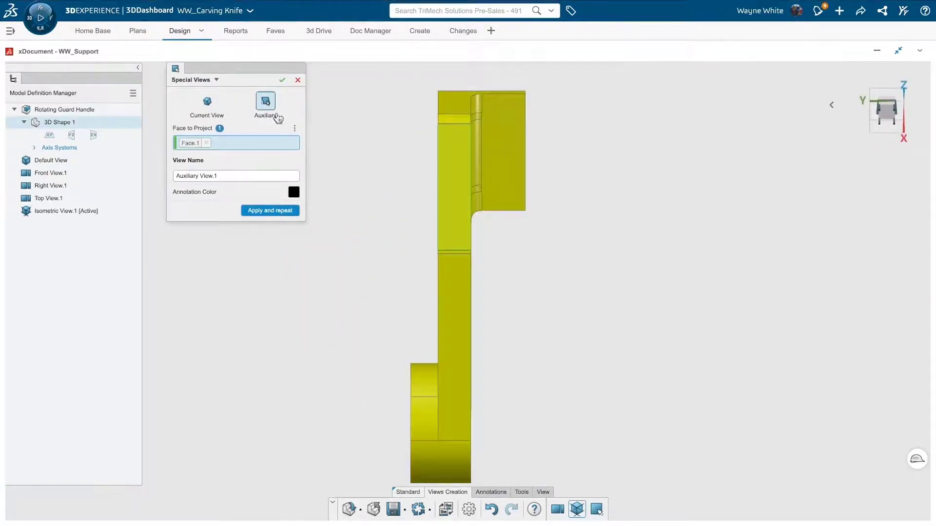
left_click(282, 81)
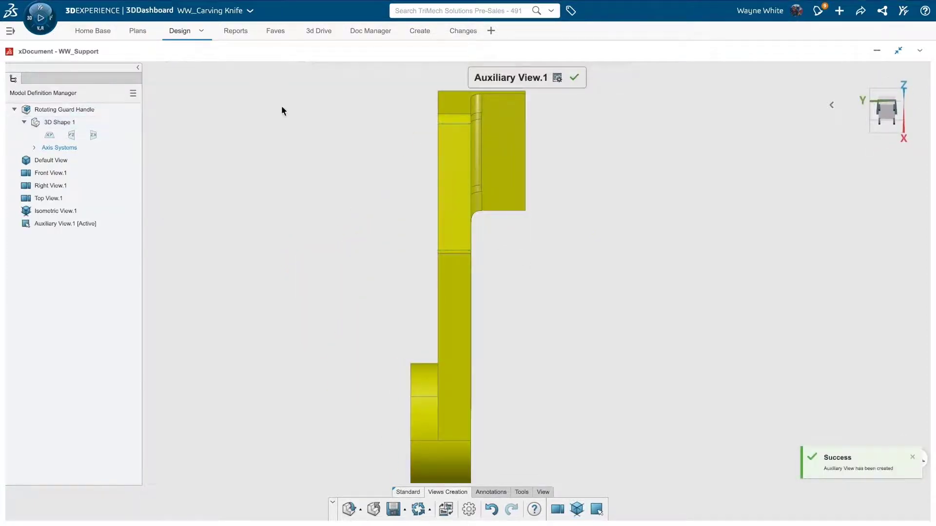
Activate the right view and add diameter dimensions to the handle's round outer end and its center hole
double_click(55, 190)
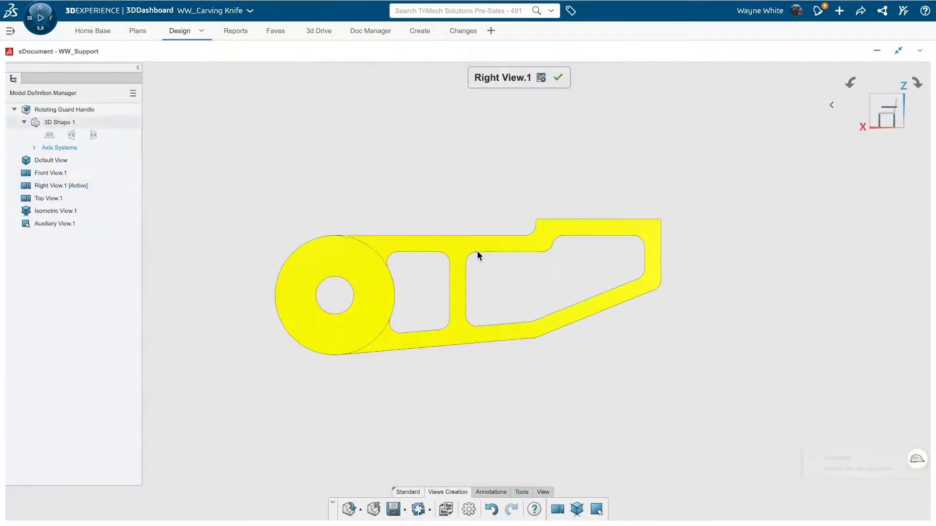
left_click(492, 493)
left_click(518, 509)
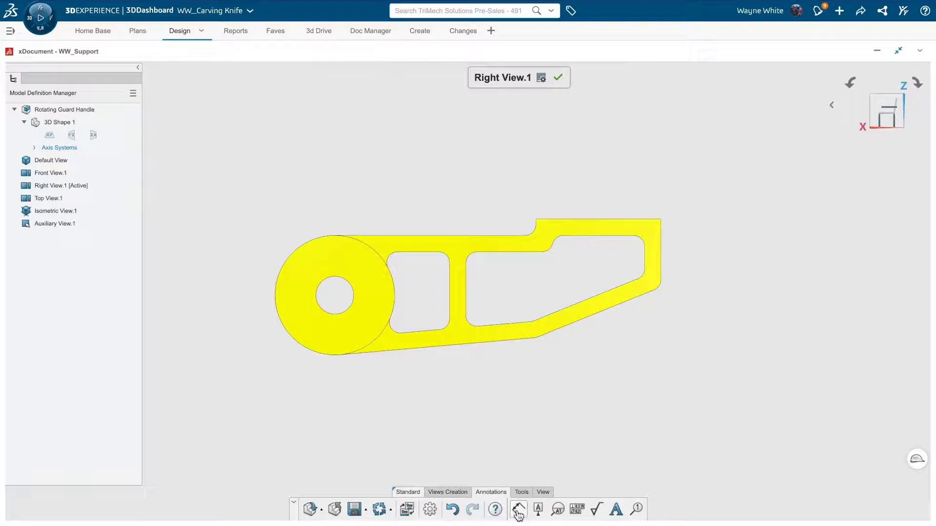
left_click(285, 262)
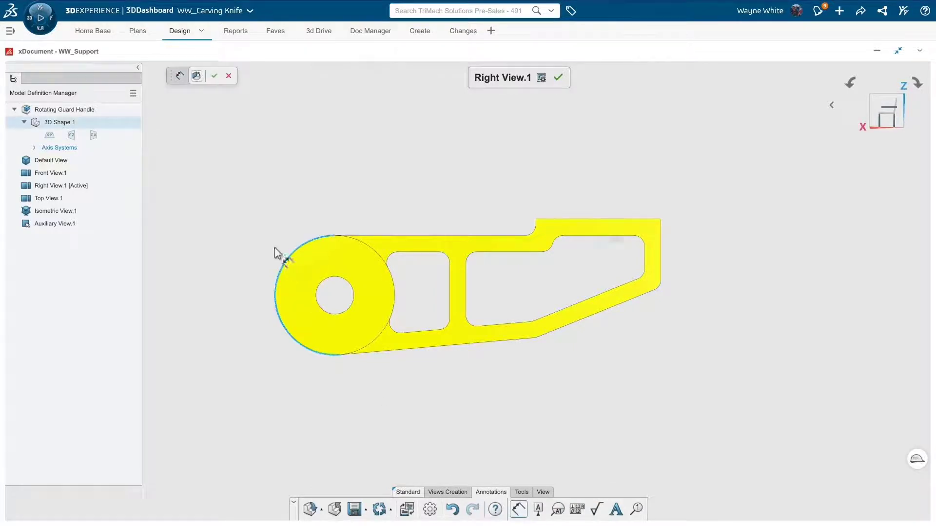
left_click(261, 225)
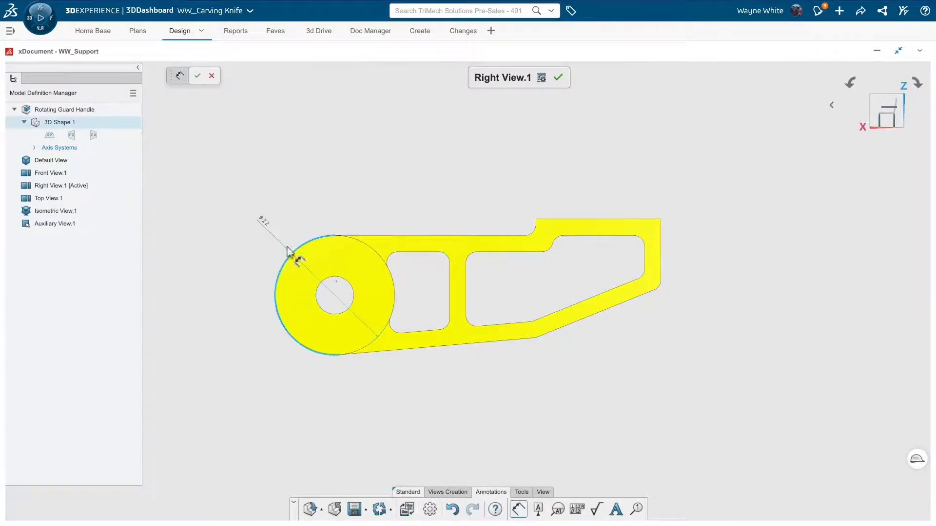
left_click(331, 284)
left_click(240, 275)
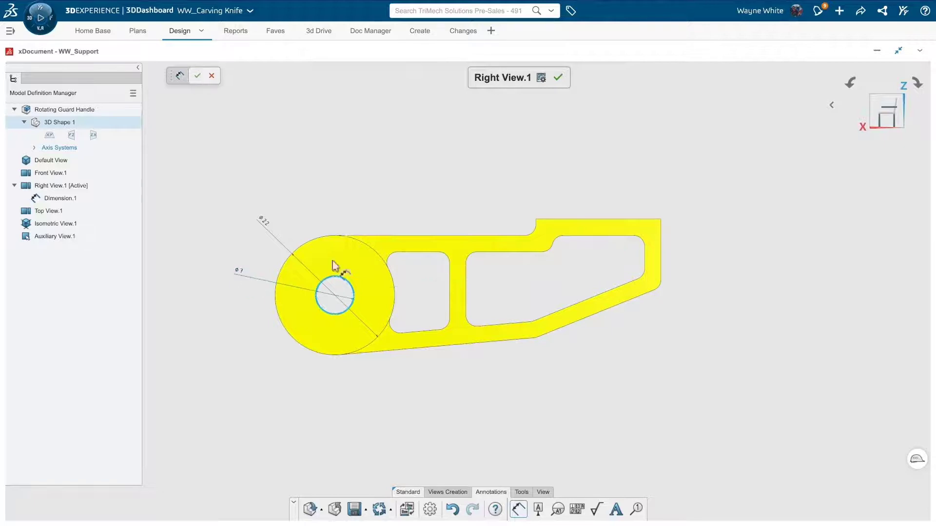
Dimension the horizontal distance from the round end's center to the far vertical edge, and the length of the raised top edge
left_click(315, 241)
left_click(661, 251)
left_click(528, 157)
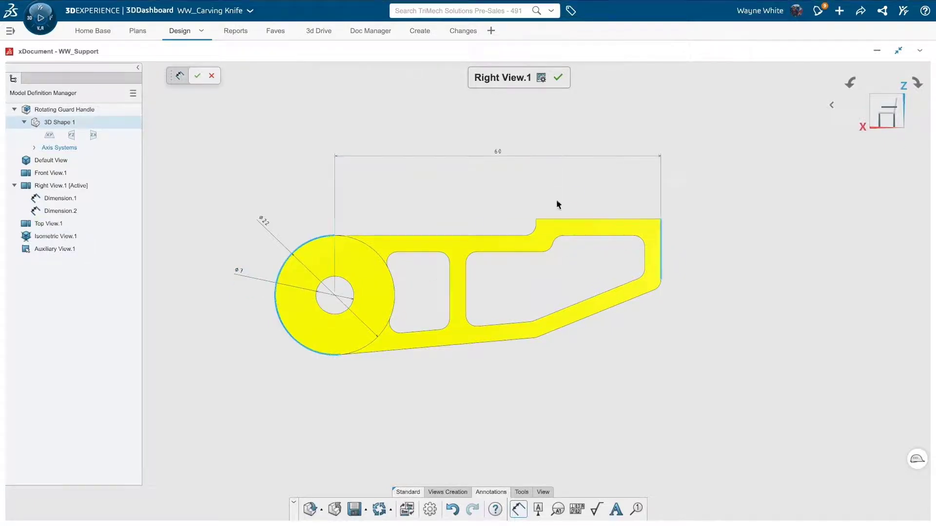
left_click(598, 219)
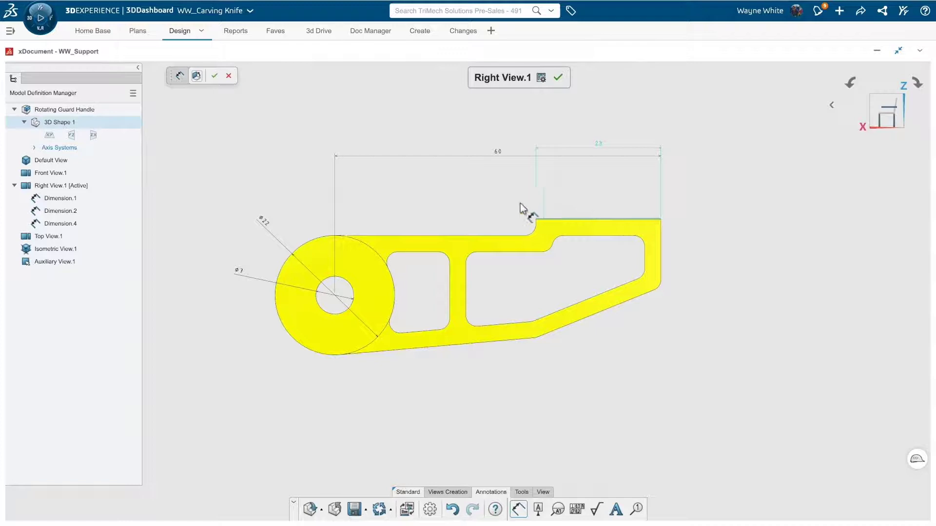
left_click(687, 209)
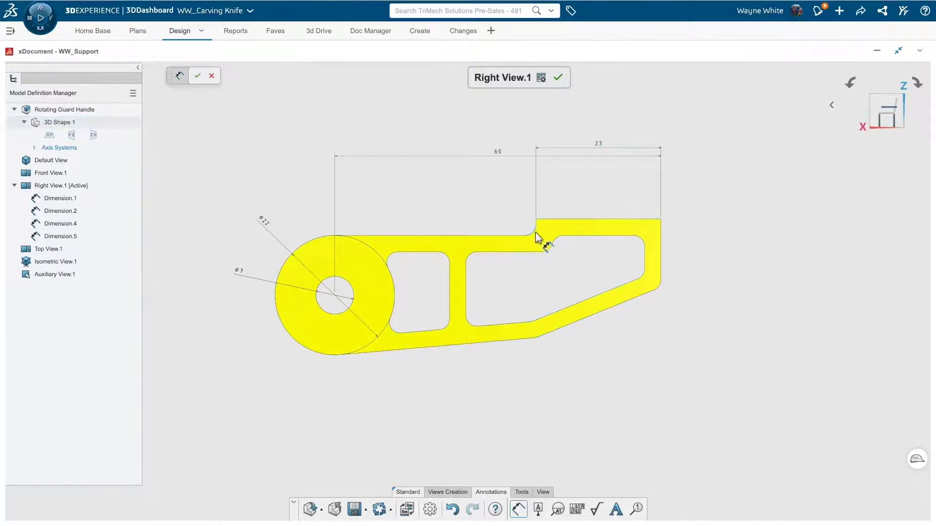
Add a radius dimension to the fillet at the raised section and a thickness dimension between the parallel lower sloped edges
left_click(537, 238)
left_click(497, 213)
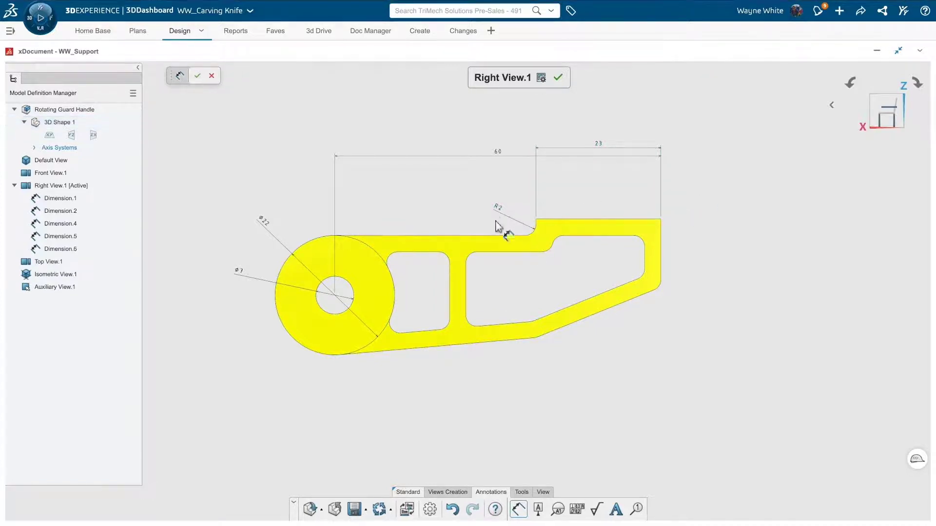
left_click(563, 331)
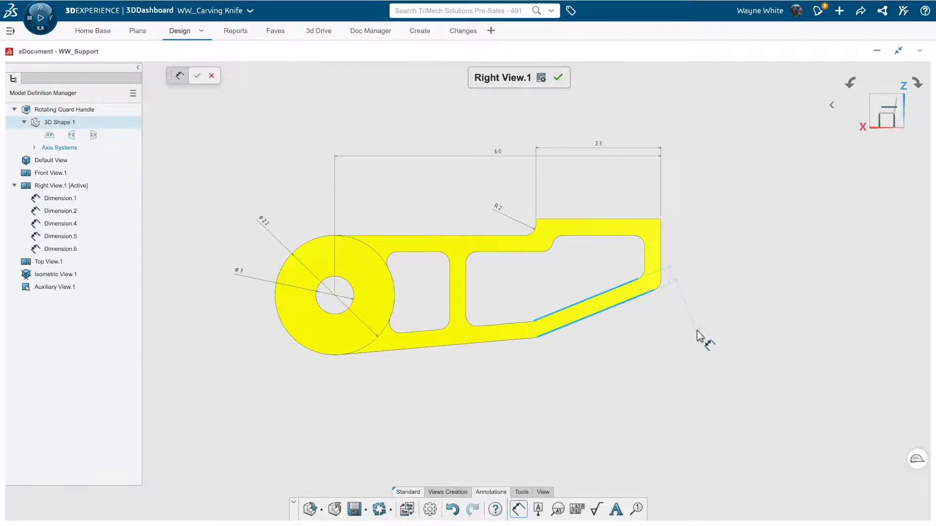
left_click(698, 331)
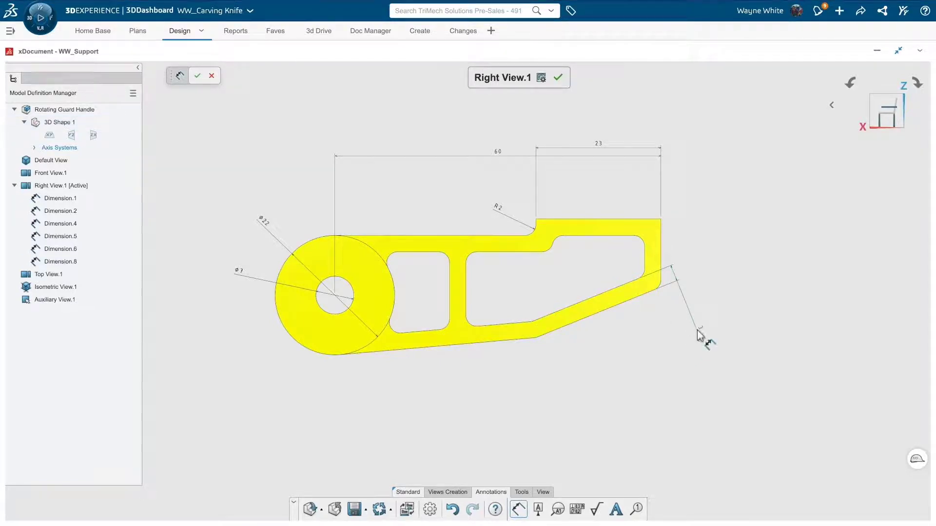
key("Escape")
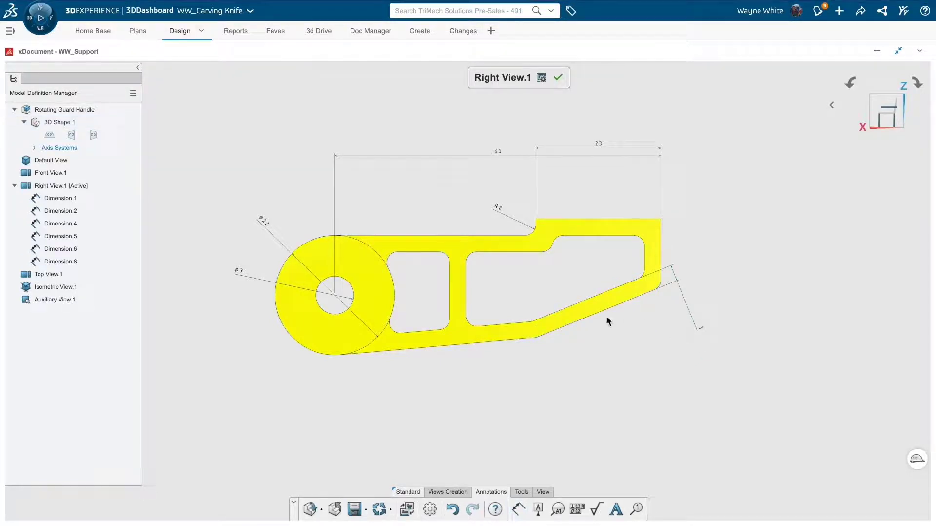
Rotate the text of the outer end's and center hole's diameter dimensions to horizontal
left_click(265, 224)
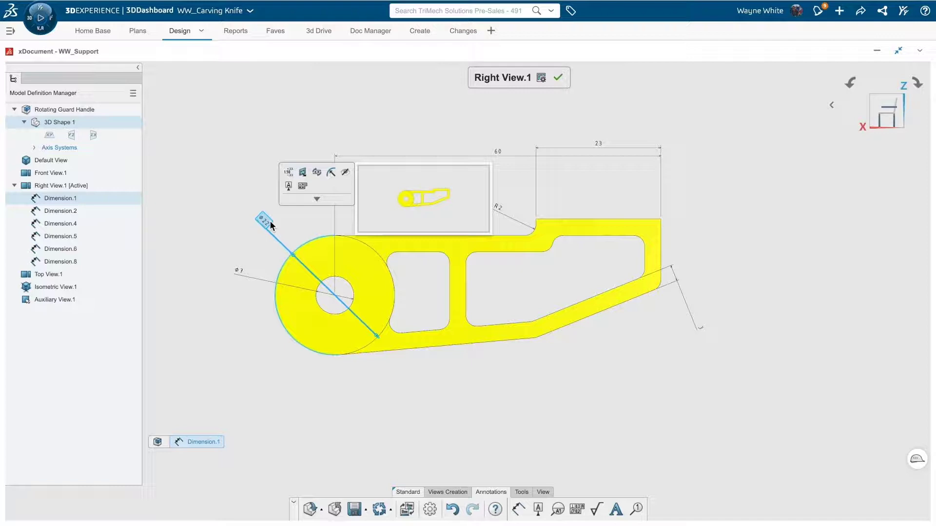
left_click(317, 172)
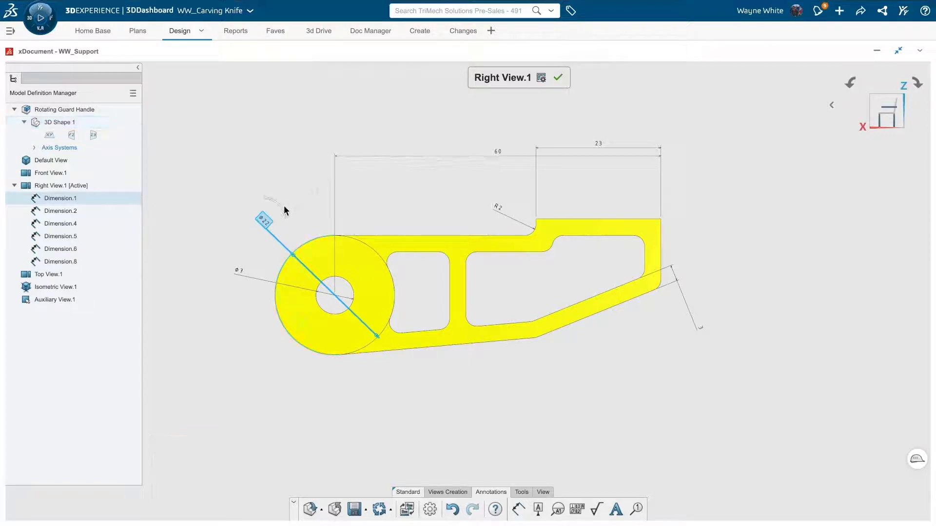
left_click_drag(282, 209, 268, 168)
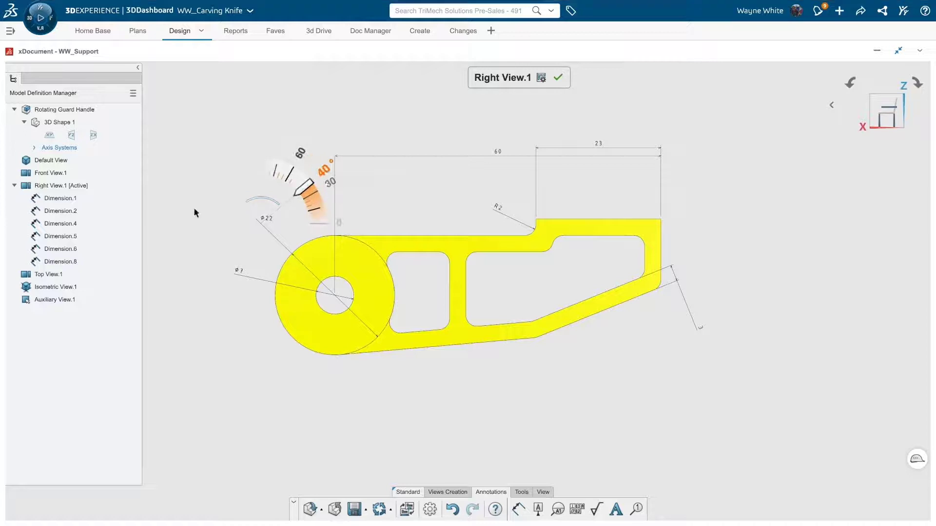
left_click(243, 270)
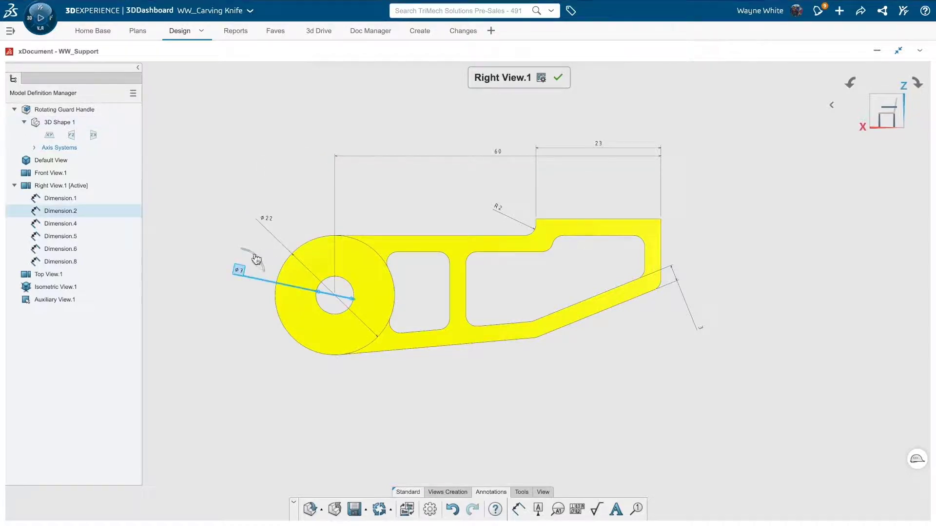
left_click_drag(256, 259, 211, 244)
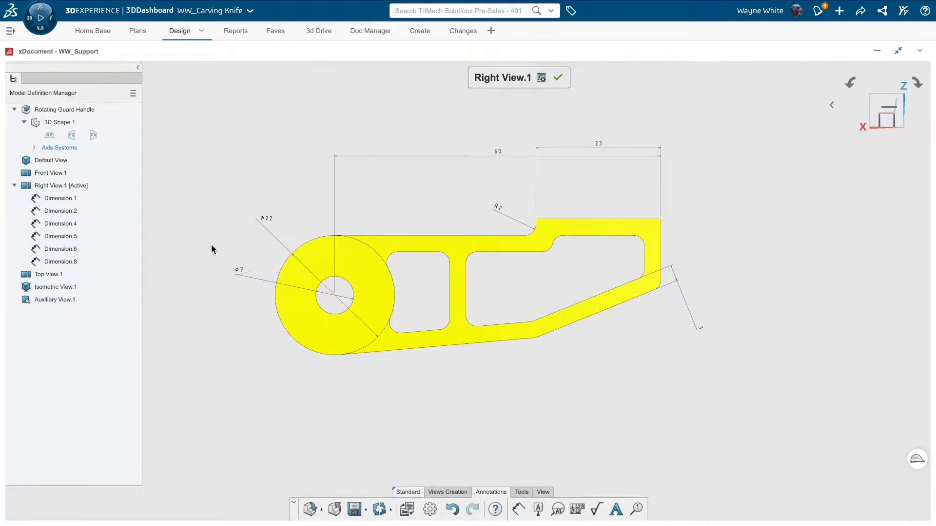
Set the center hole's diameter dimension to .123 precision with a Basic tolerance type and expand its dimension text options
left_click(239, 269)
left_click(263, 218)
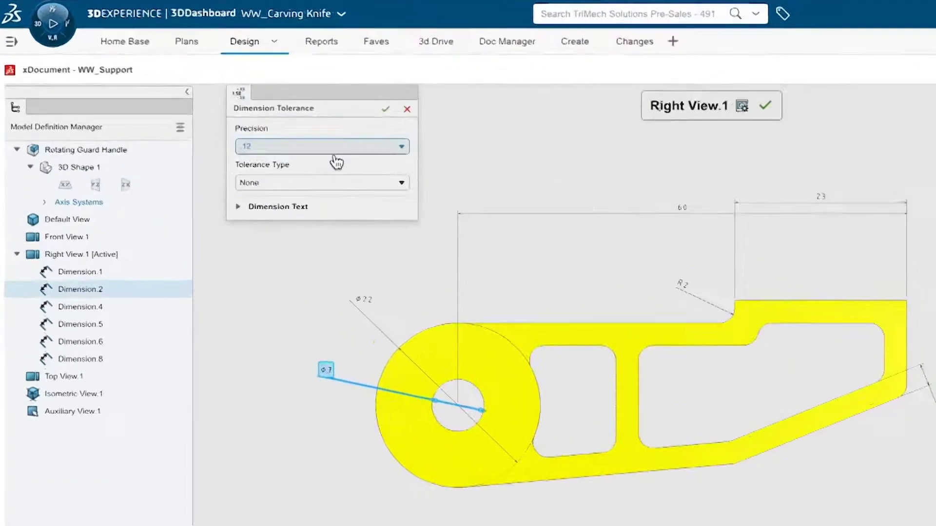
left_click(335, 152)
left_click(298, 195)
left_click(299, 186)
left_click(295, 221)
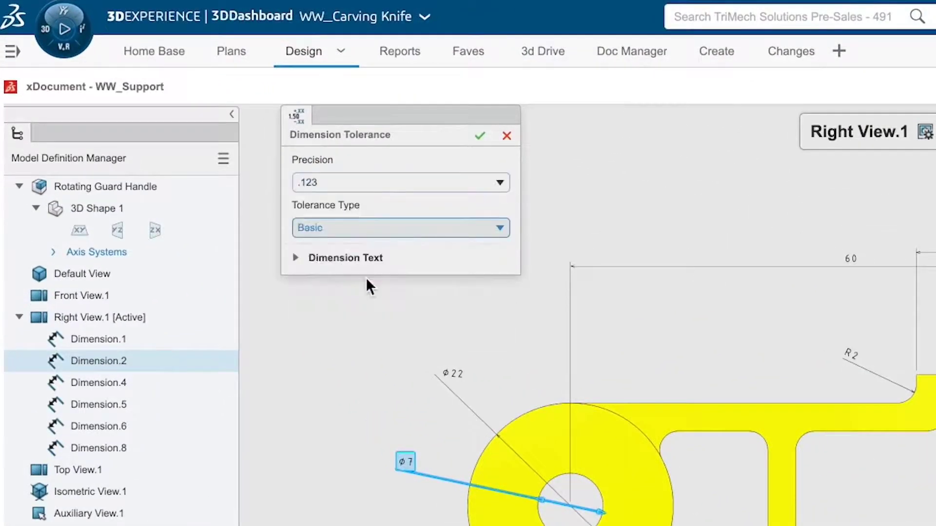
left_click(369, 263)
Change the center hole dimension's tolerance to Bilateral/Symmetric with a value of ±0.005 and apply it
left_click(366, 228)
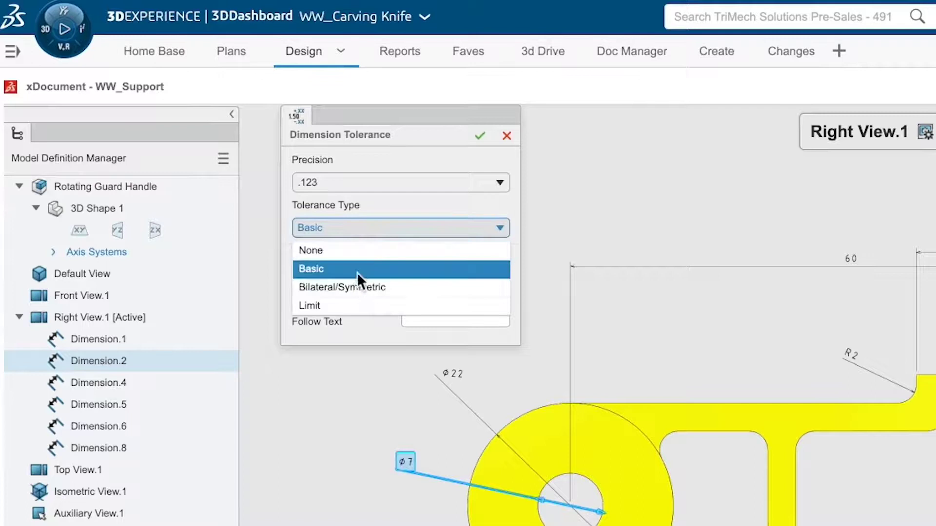
left_click(353, 285)
double_click(397, 255)
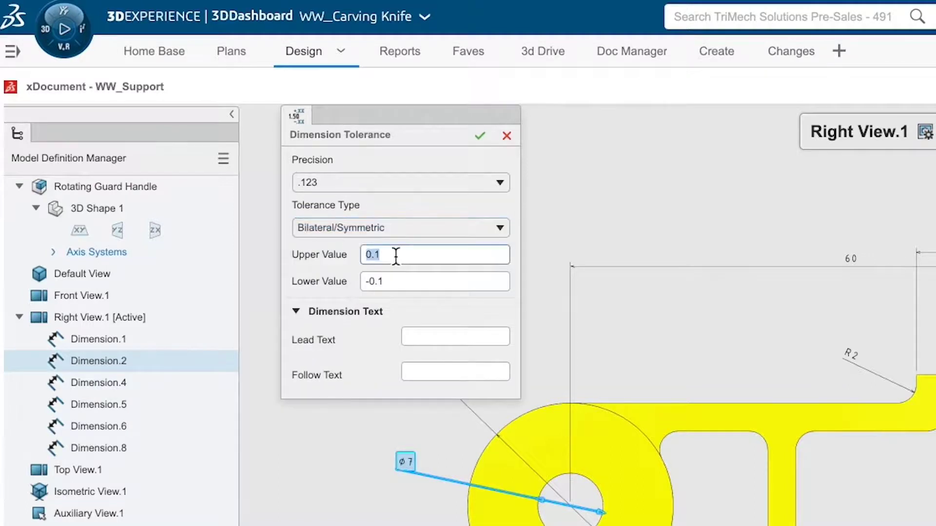
key("BackSpace")
type("0.005")
key("Tab")
type("-0.005")
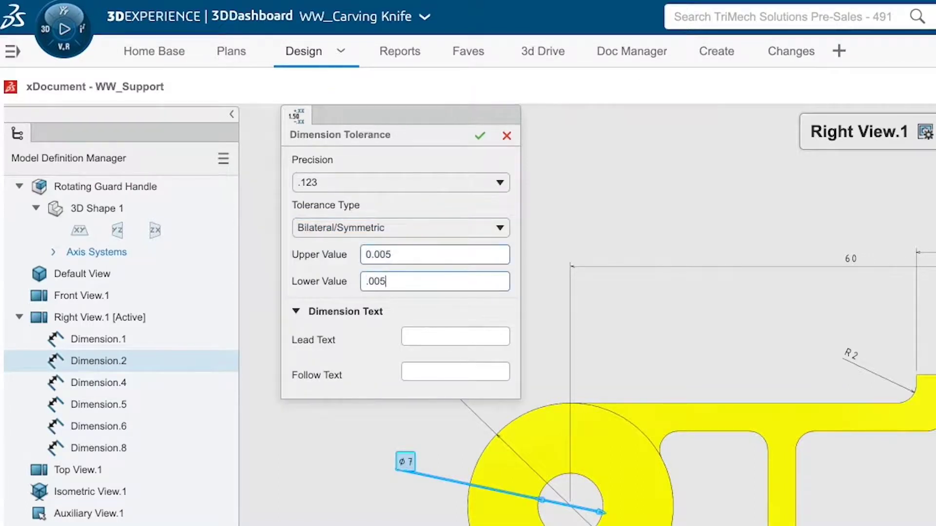
left_click(478, 136)
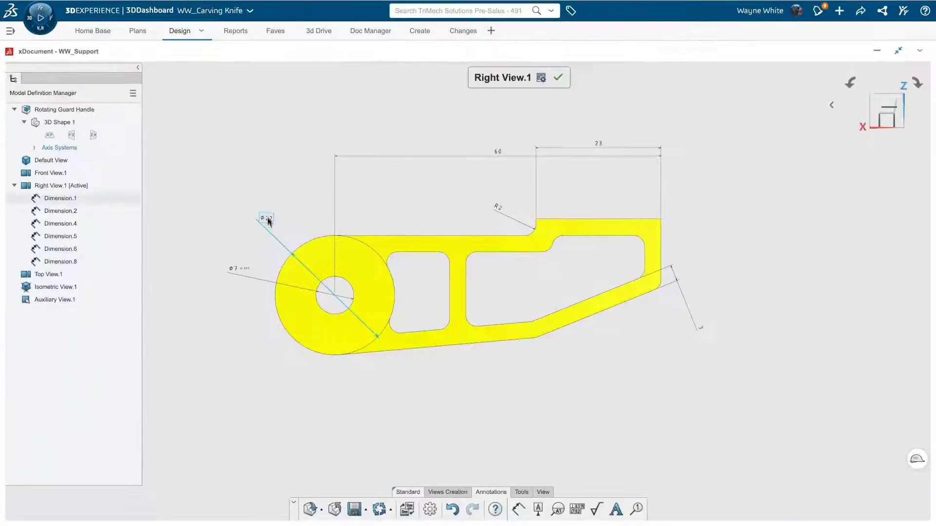
Apply a Limit tolerance to the round outer end's diameter dimension, with .12 precision
left_click(454, 374)
left_click(290, 167)
left_click(232, 107)
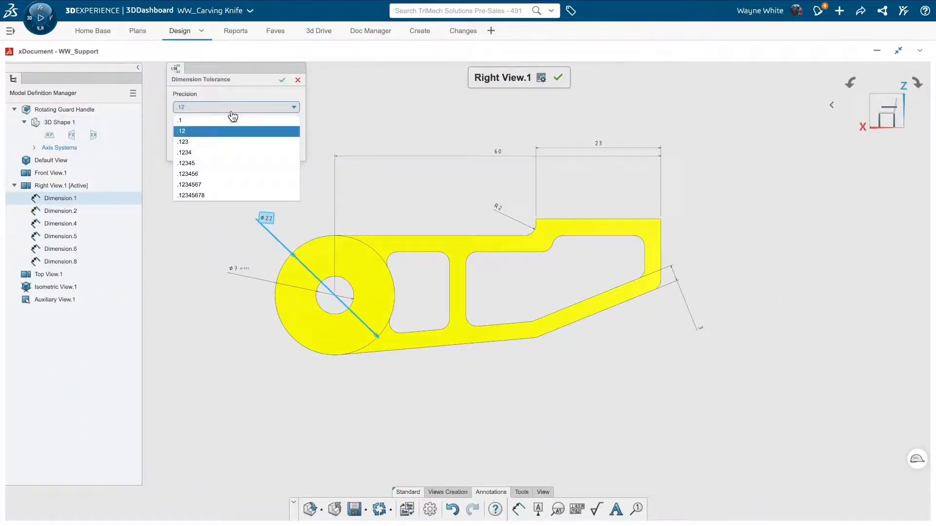
left_click(219, 140)
left_click(217, 133)
left_click(204, 180)
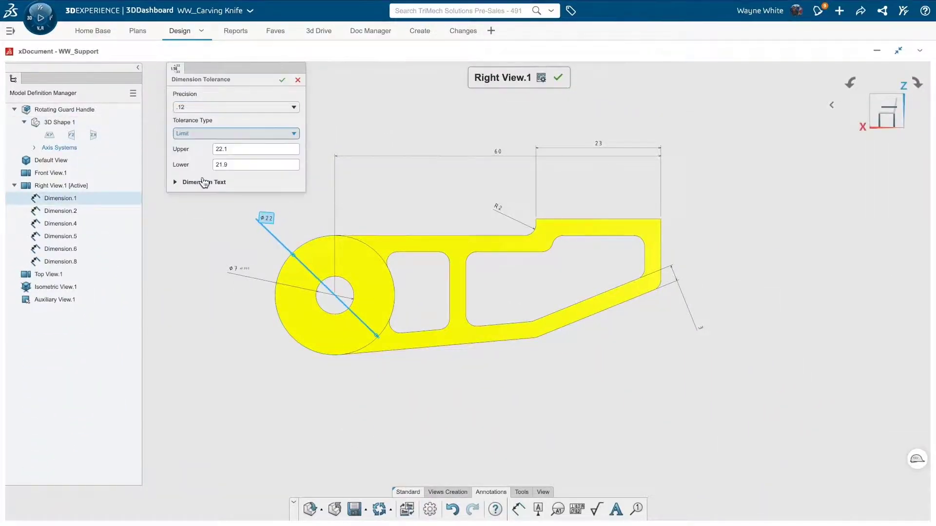
left_click(281, 80)
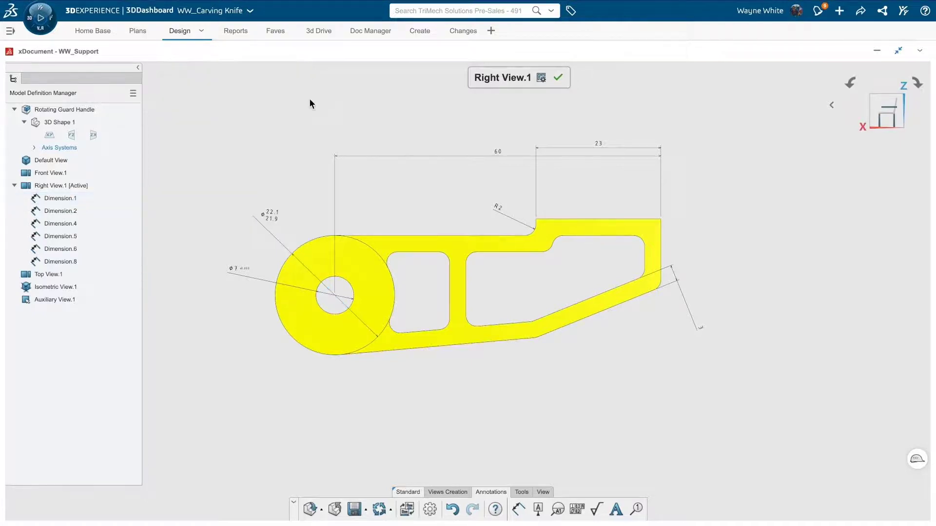
Change the outer end's diameter dimension to a Bilateral/Symmetric tolerance and apply it
left_click(269, 214)
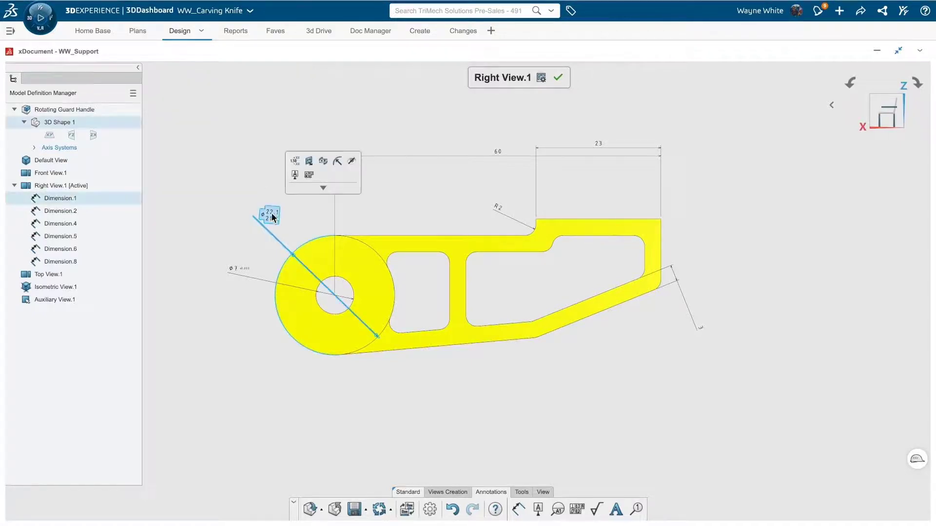
left_click(297, 160)
left_click(270, 134)
left_click(231, 168)
left_click(282, 80)
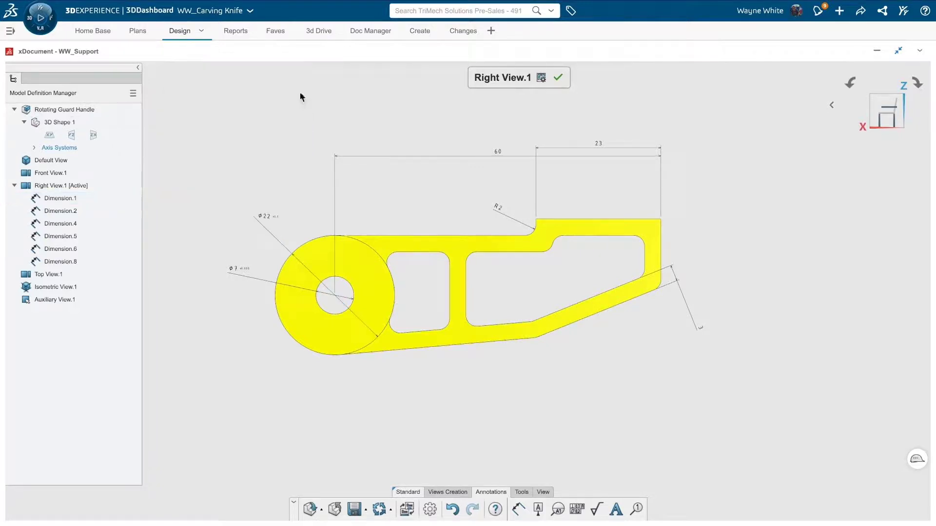
Move the raised edge's length dimension below the overall length dimension and rotate the fillet radius text to horizontal
left_click_drag(600, 142, 603, 177)
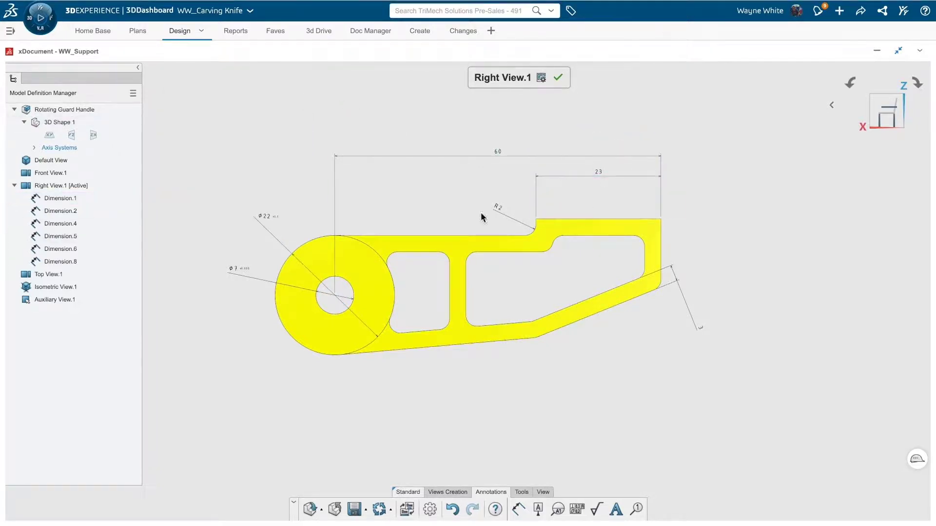
left_click(494, 208)
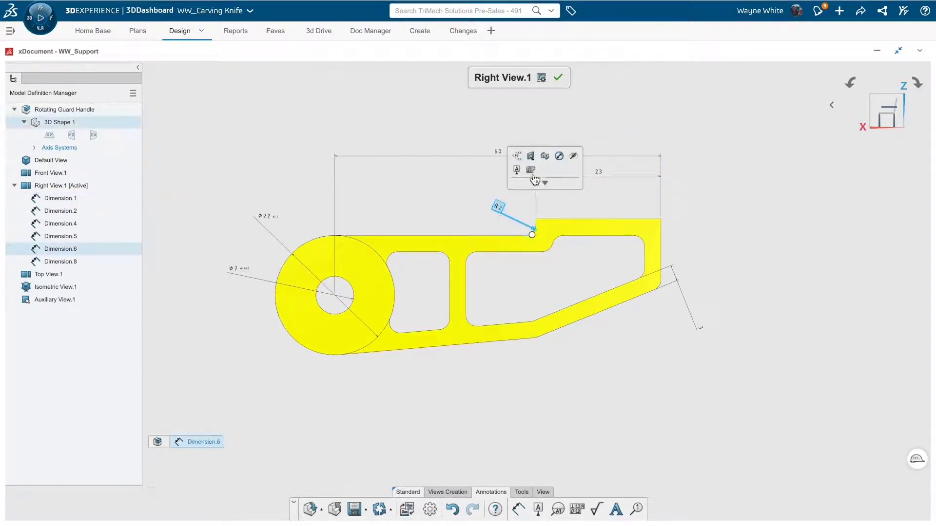
left_click_drag(511, 197, 496, 215)
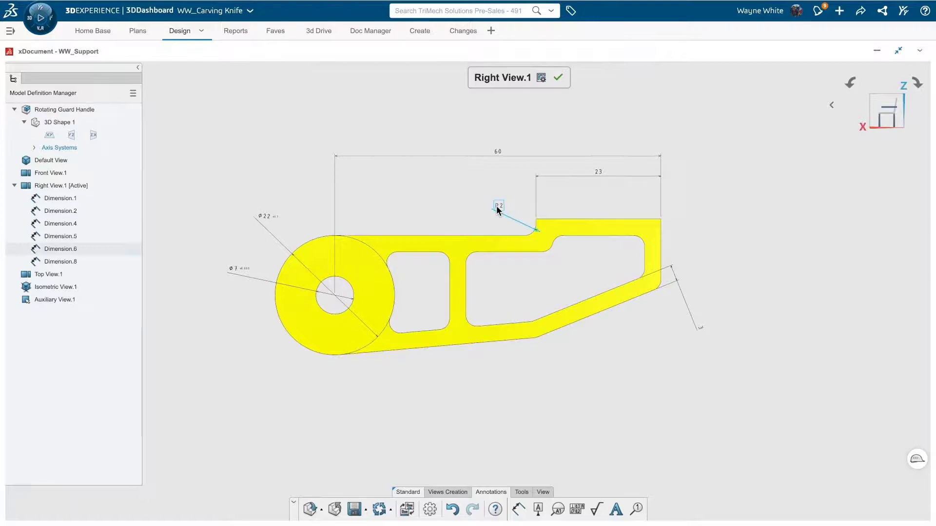
Add the follow text TYP to the fillet radius dimension
left_click(521, 153)
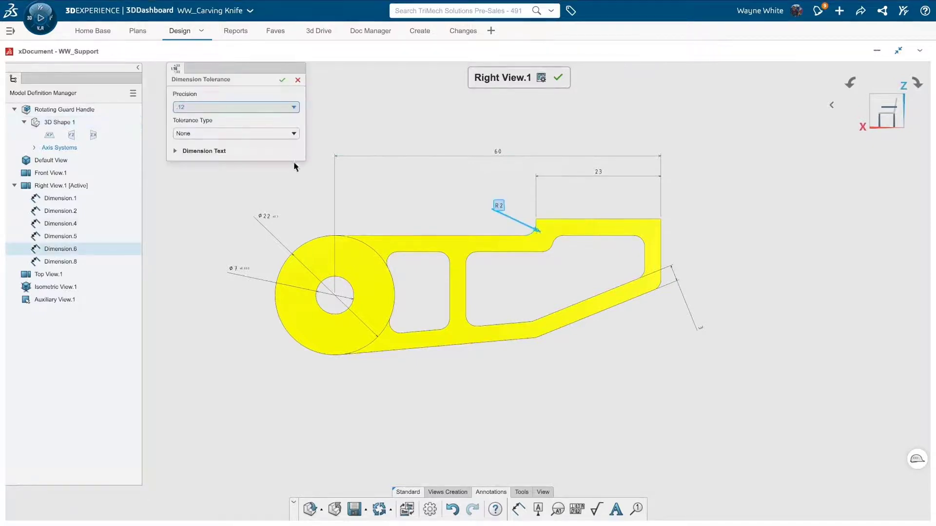
left_click(230, 152)
left_click(250, 185)
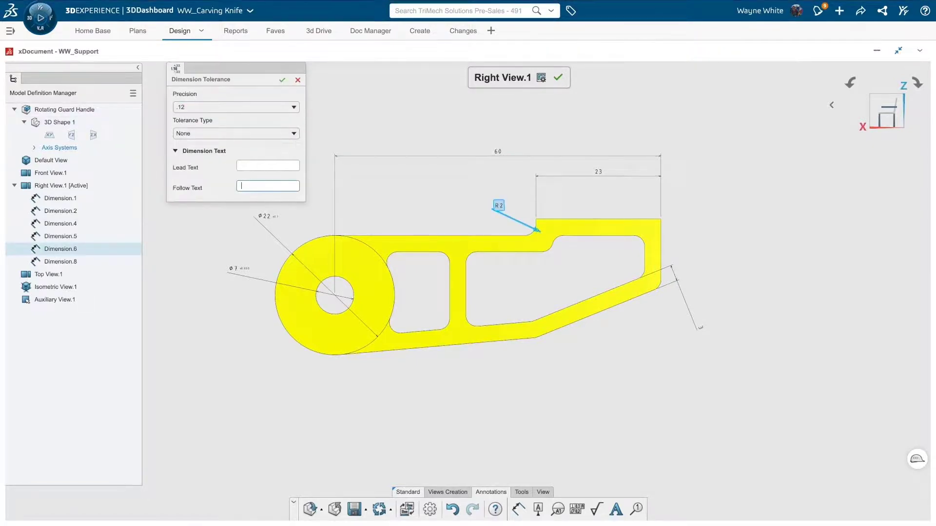
left_click(282, 79)
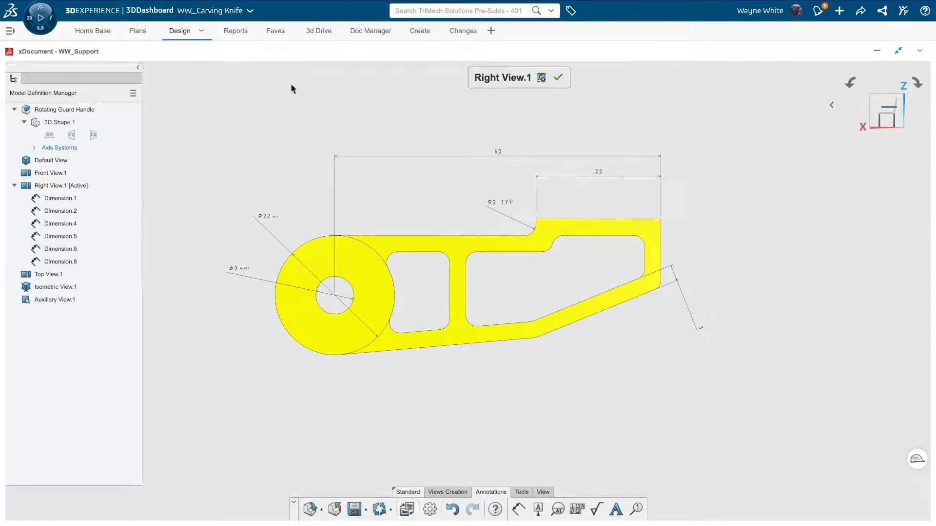
Rotate the sloped wall's thickness dimension text to horizontal and add the follow text WALL THICKNESS
left_click(702, 330)
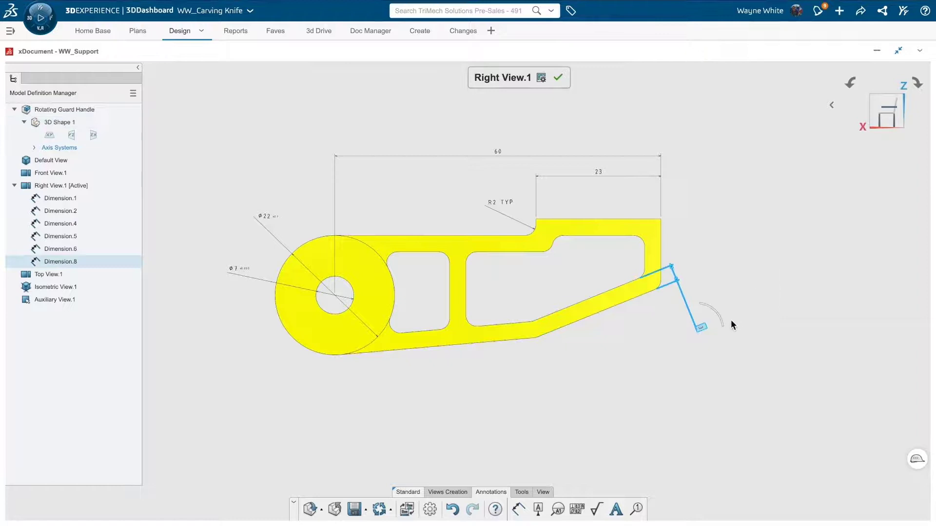
left_click_drag(724, 316, 703, 328)
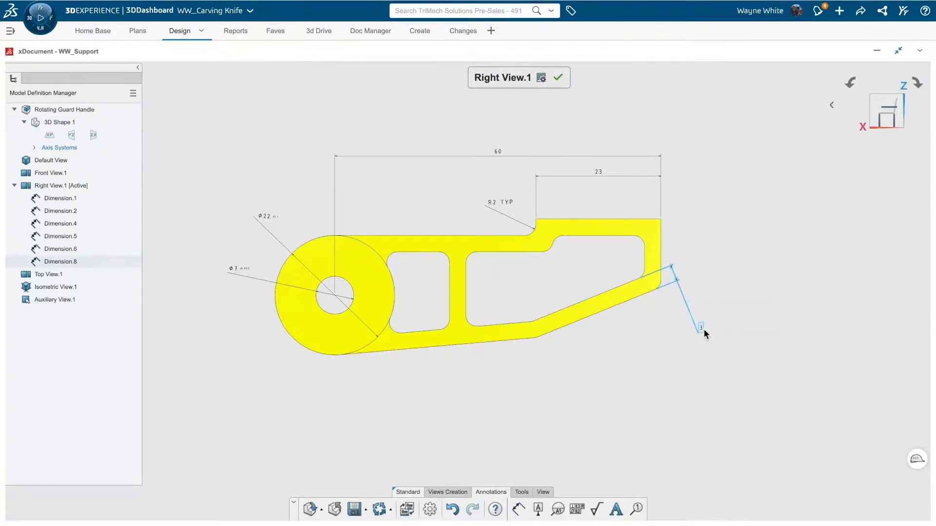
left_click(726, 274)
left_click(254, 191)
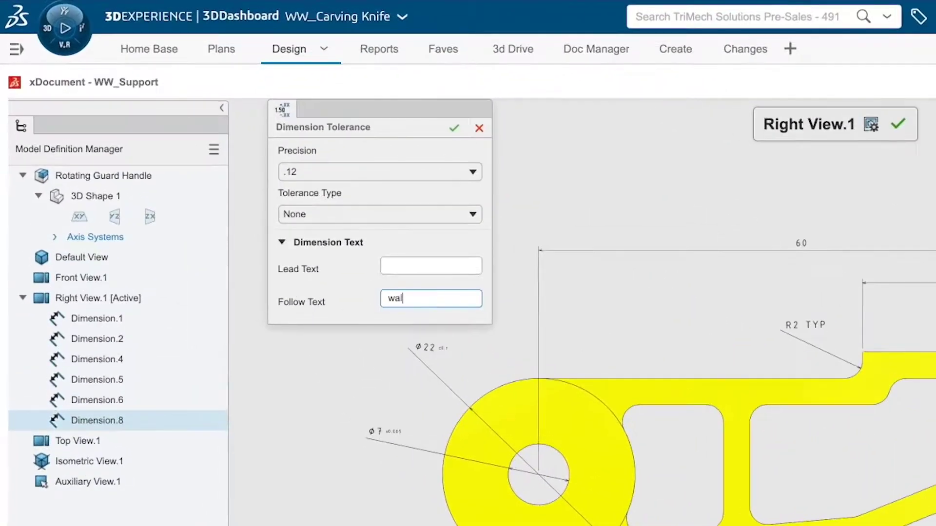
key("BackSpace")
type("WALL THICKNESS")
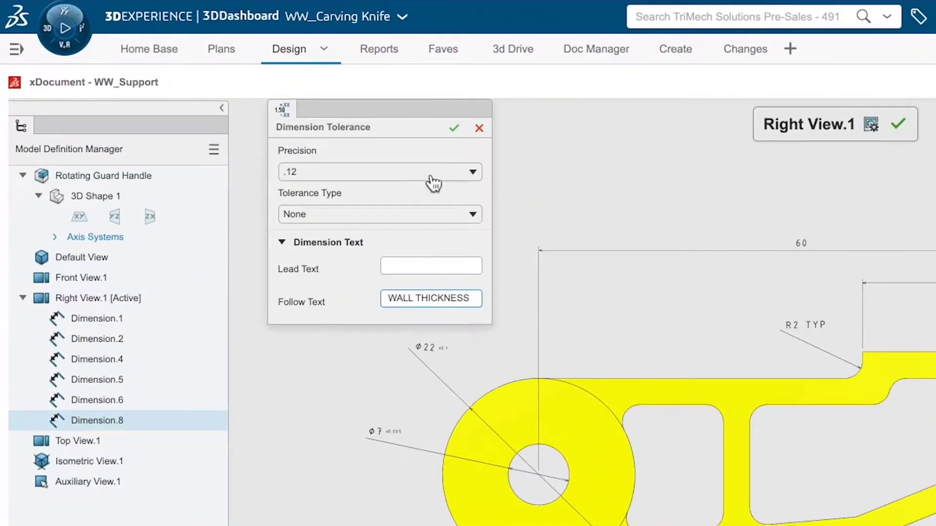
left_click(453, 128)
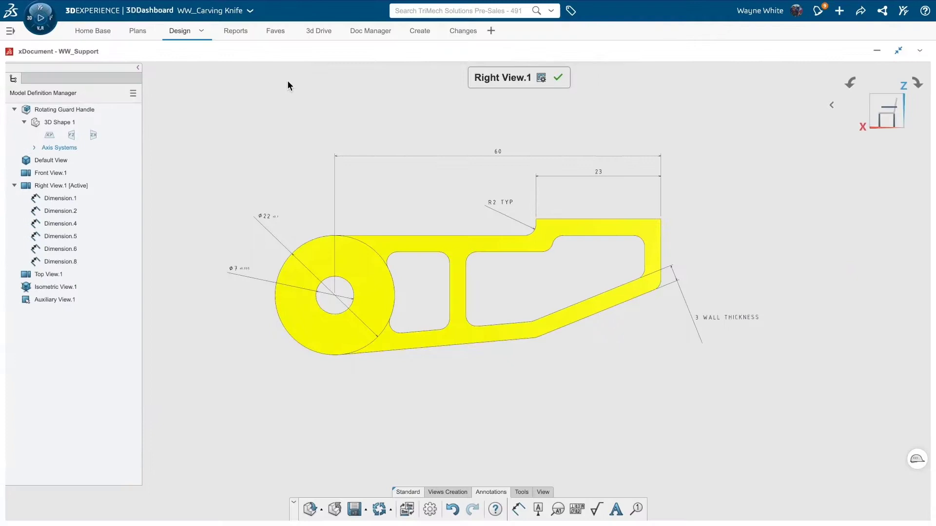
Leave Right View.1, open Front View.1 and attach datum A to the upper edge of the thin flange
left_click(558, 78)
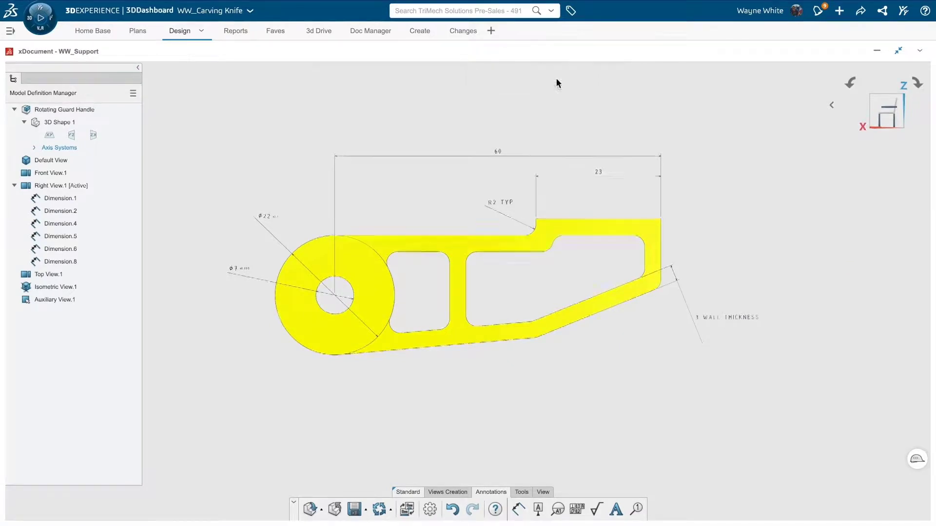
double_click(51, 172)
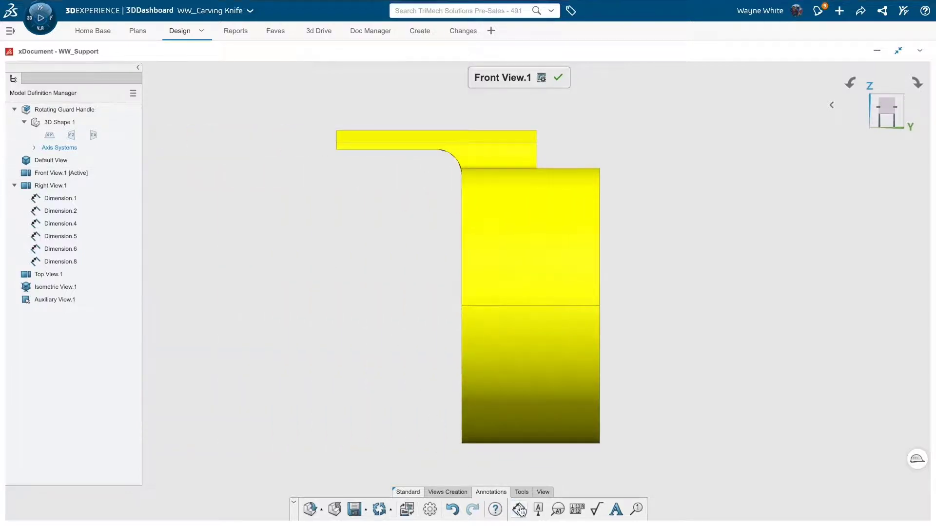
left_click(538, 512)
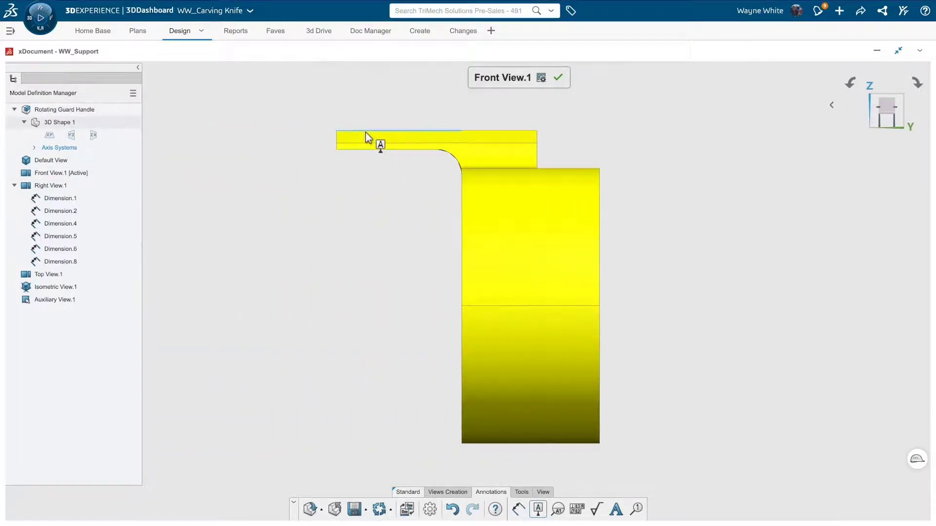
left_click(367, 131)
left_click(331, 101)
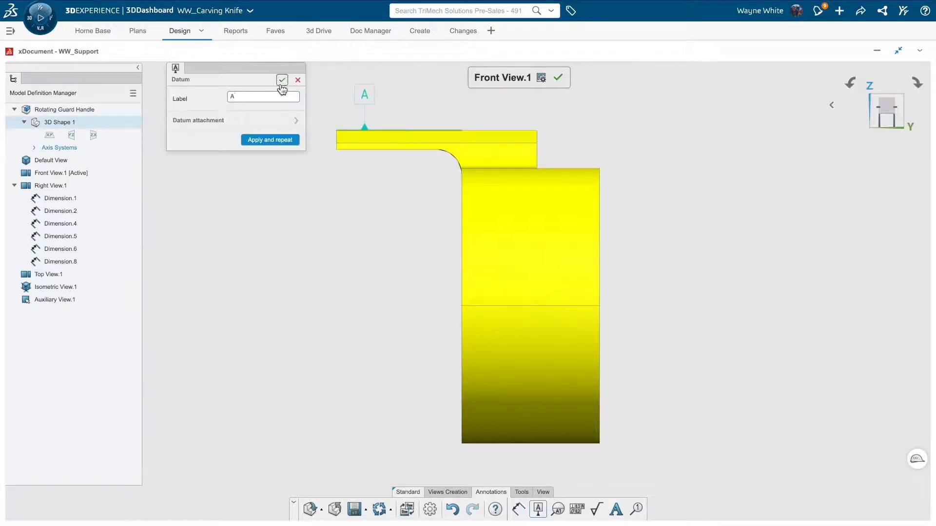
left_click(282, 80)
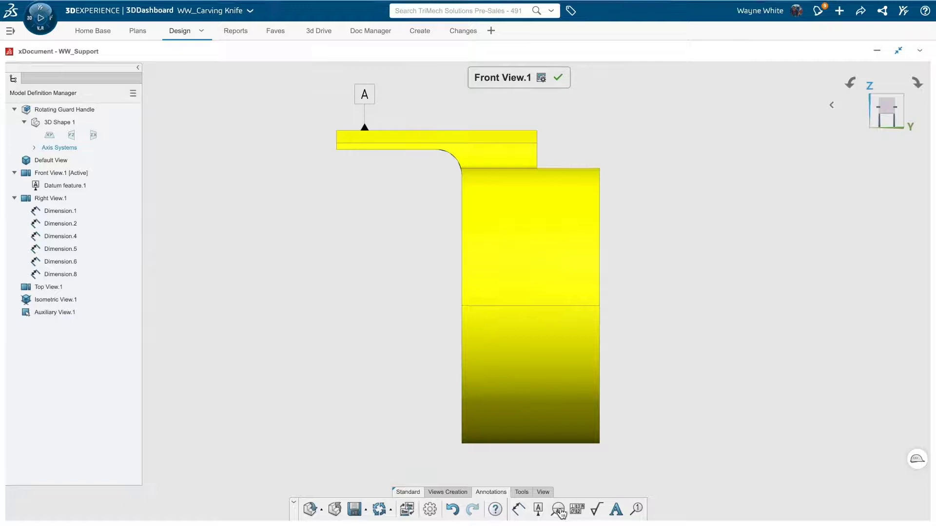
Add a Basic surface finish symbol to the upper edge of the flange in Front View.1
left_click(596, 509)
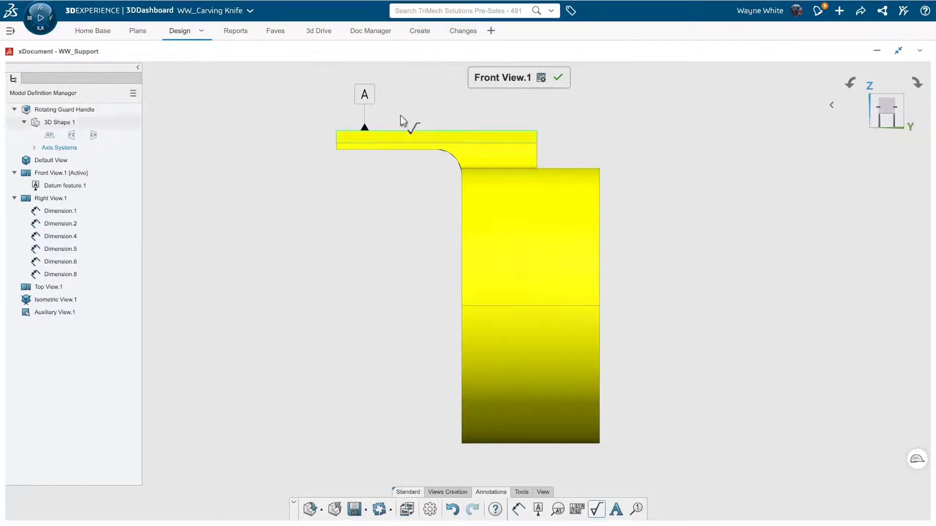
left_click(585, 130)
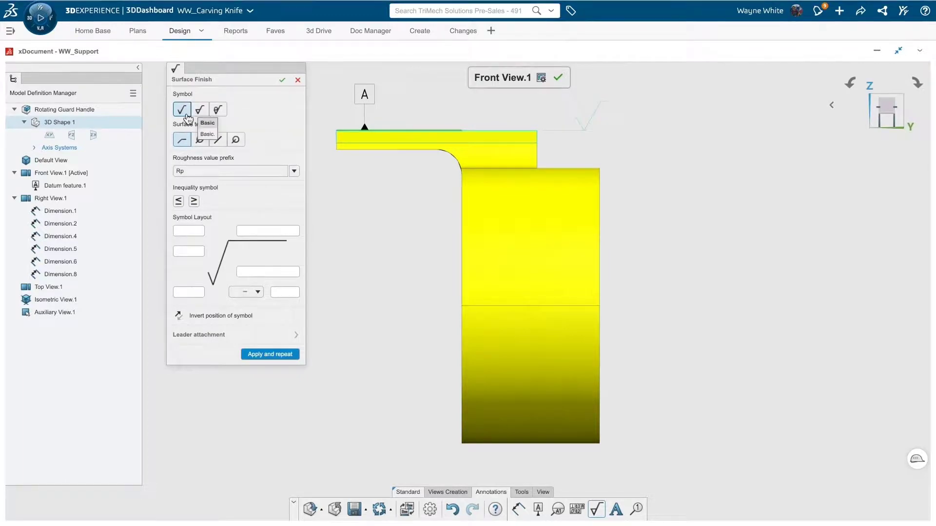
left_click(281, 79)
Dimension the flange's overall width above it and its thickness beside its free end in Front View.1
left_click(518, 509)
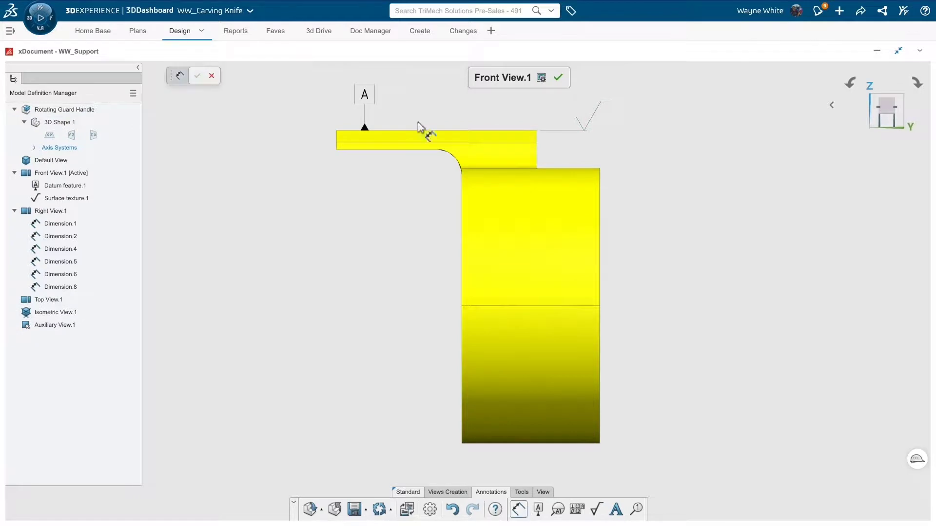
left_click(531, 137)
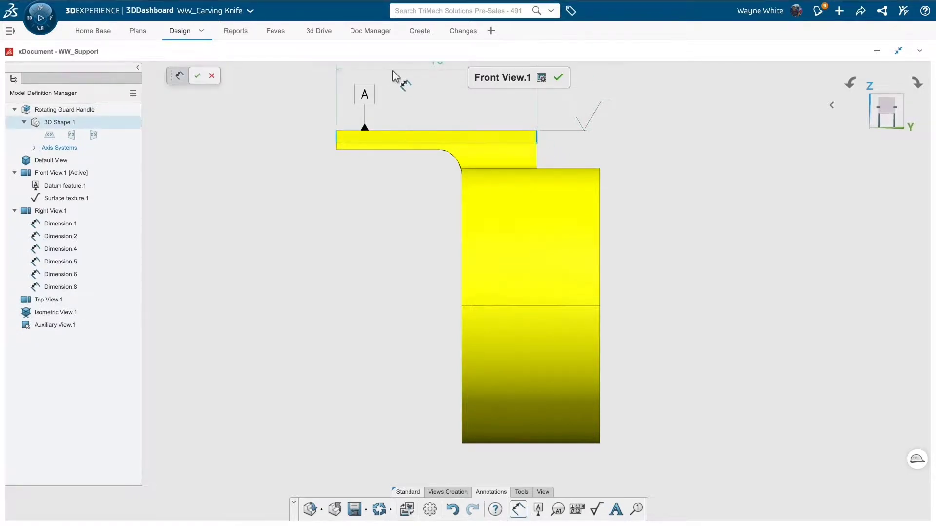
left_click(503, 157)
left_click(372, 159)
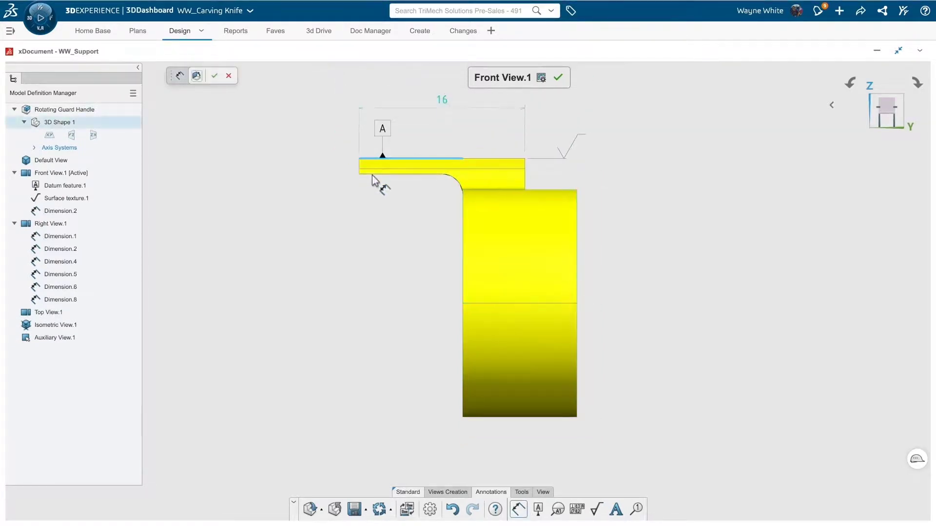
left_click(376, 174)
left_click(287, 207)
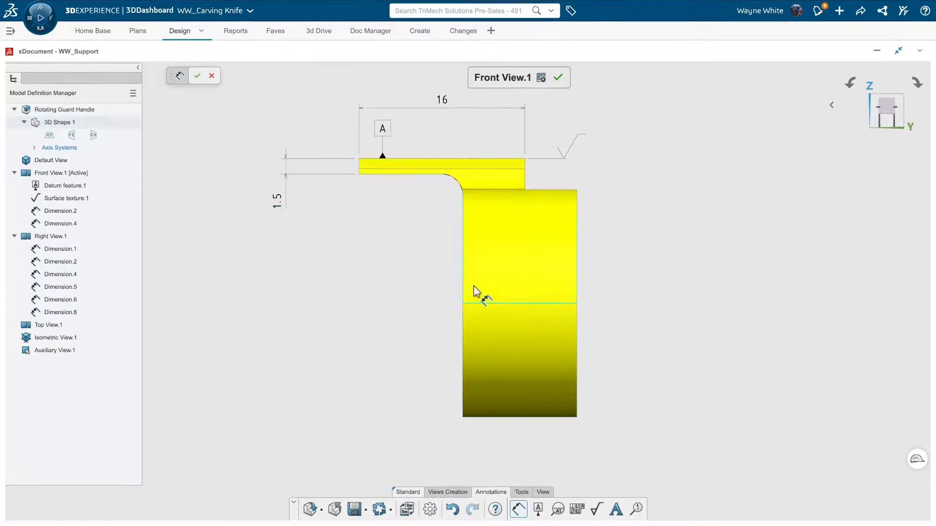
Dimension the hub's width below it and the offset between the hub's outer face and the flange's end
left_click(463, 330)
left_click(577, 328)
left_click(530, 462)
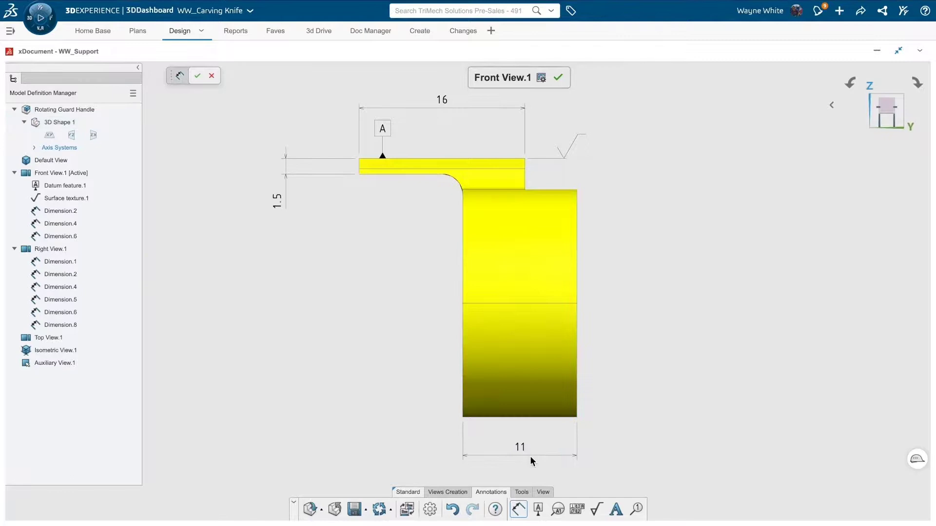
left_click(577, 223)
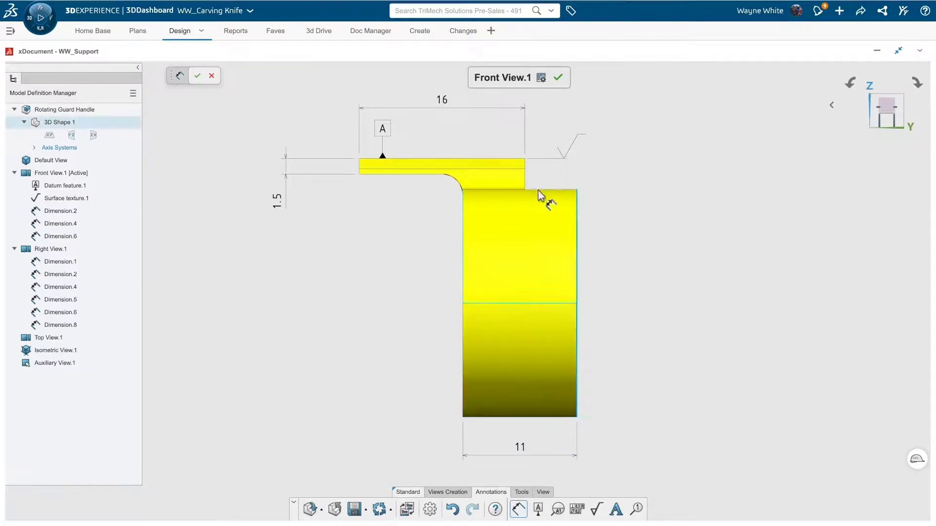
left_click(524, 186)
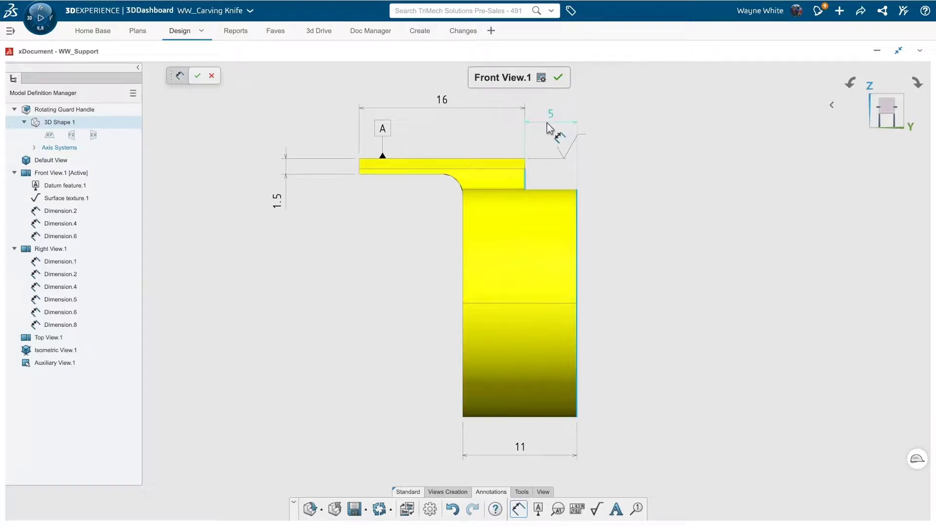
left_click(549, 128)
Move the surface finish symbol along the flange's upper edge so it sits directly on the flange, and exit Front View.1
left_click(582, 142)
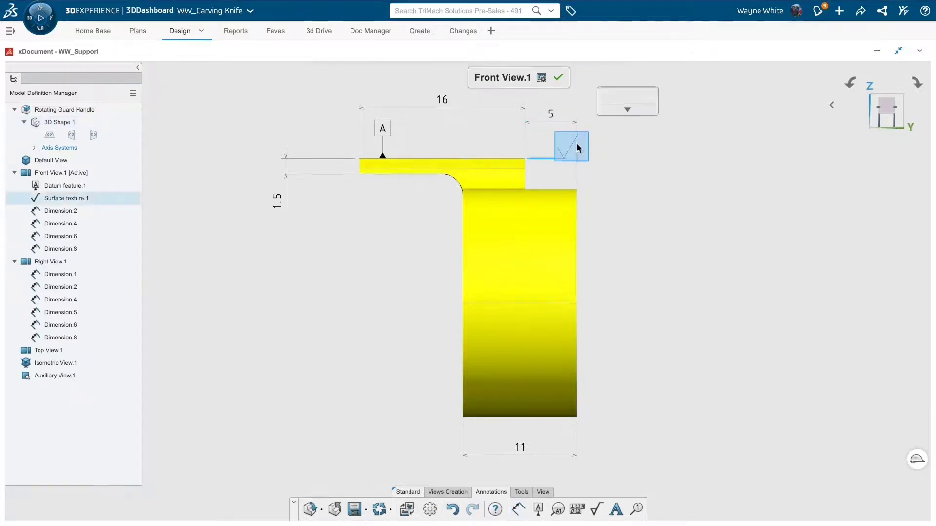
left_click_drag(576, 142, 547, 156)
left_click_drag(491, 155, 492, 155)
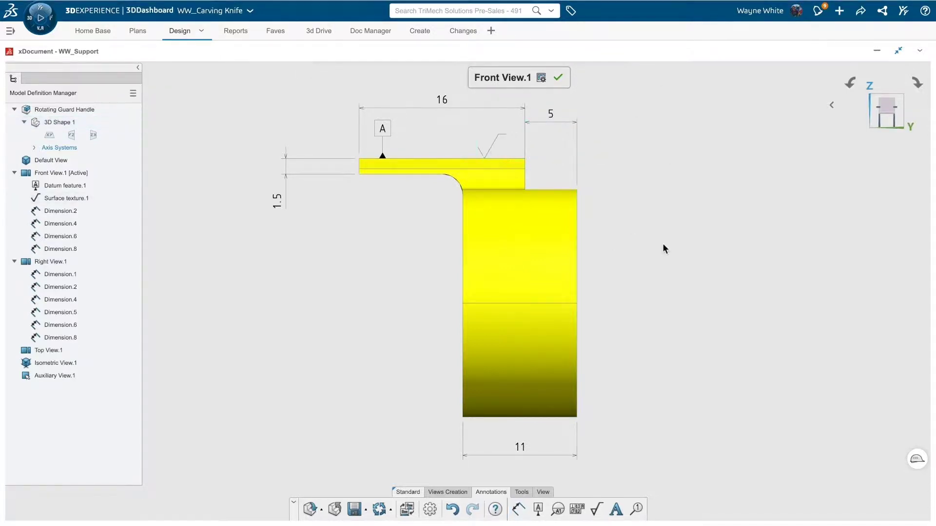
left_click(559, 80)
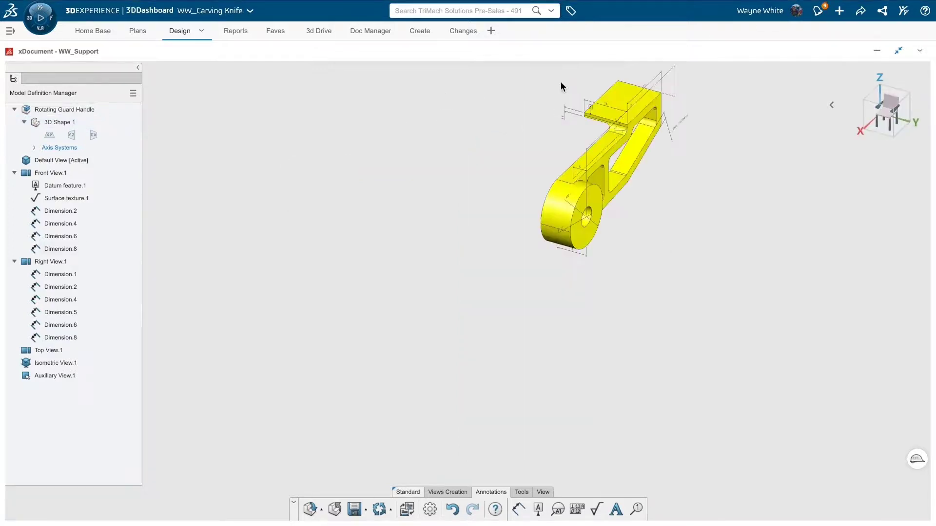
Reopen Right View.1 to review its existing dimensions and exit the view
left_click(48, 263)
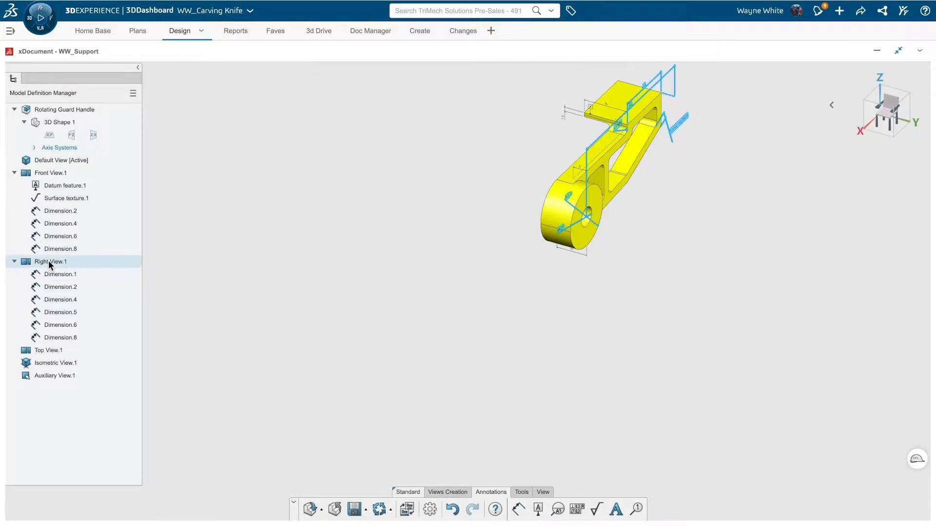
double_click(48, 260)
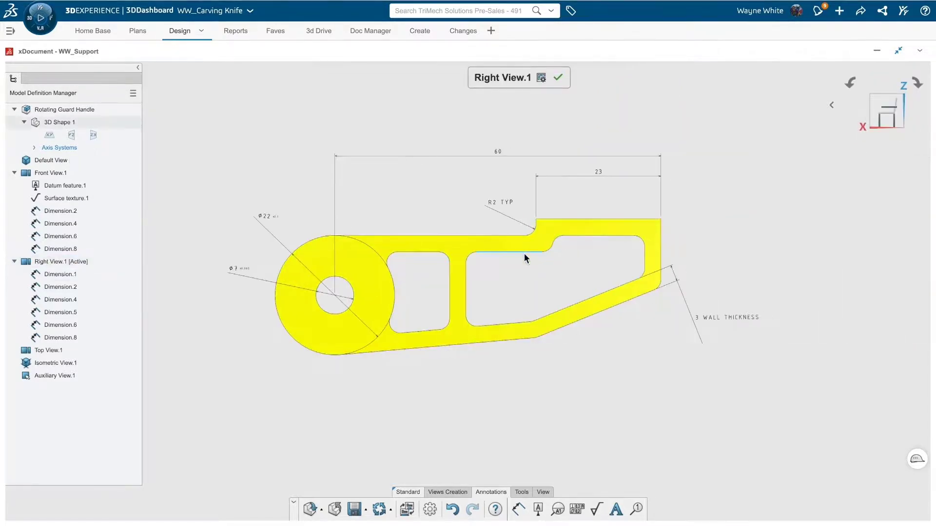
left_click(558, 78)
Open Top View.1 and dimension the rectangular flange's length and width outside its edges
double_click(48, 351)
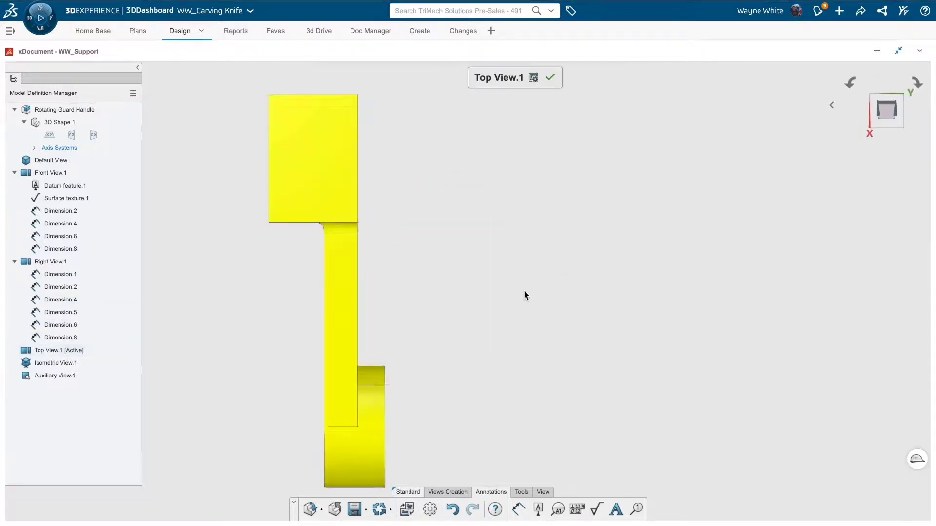
left_click(518, 508)
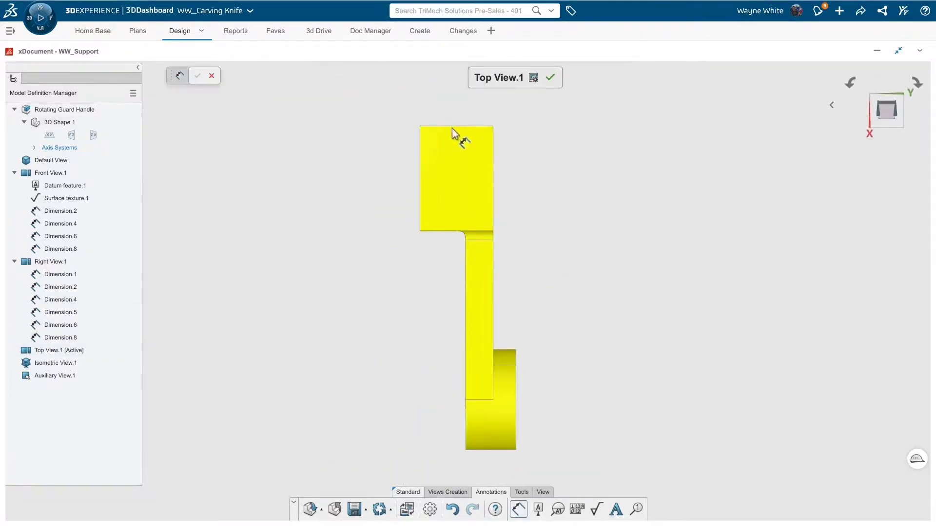
left_click(420, 146)
left_click(351, 171)
left_click(422, 159)
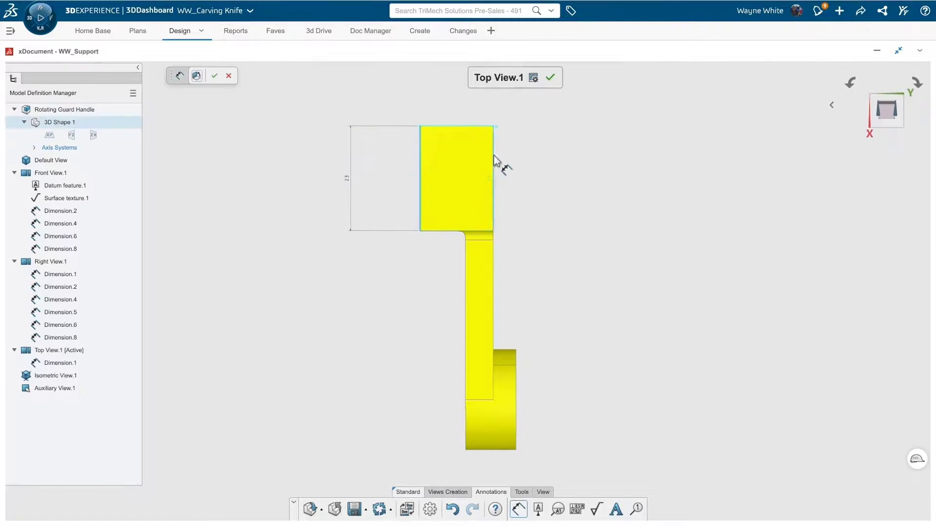
left_click(493, 158)
left_click(455, 109)
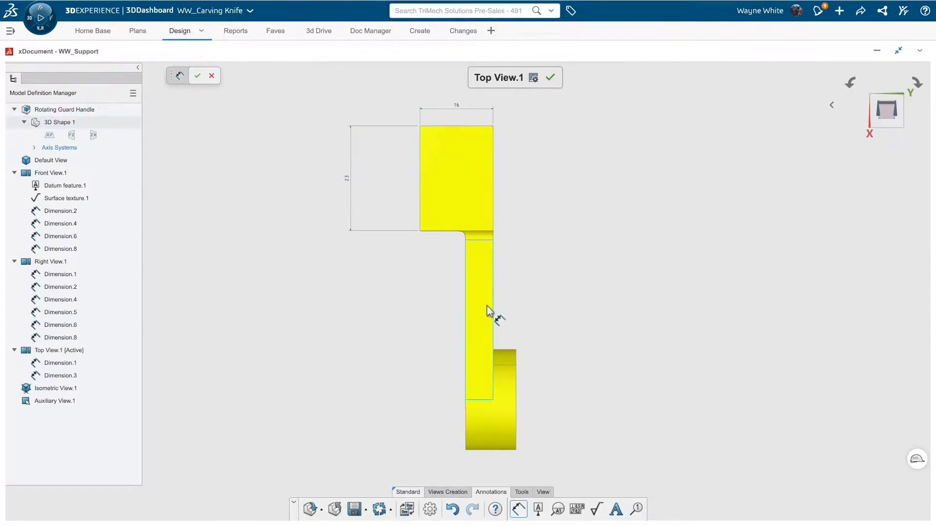
Dimension the narrow arm's width in Top View.1 with the text outside the arm
left_click(466, 312)
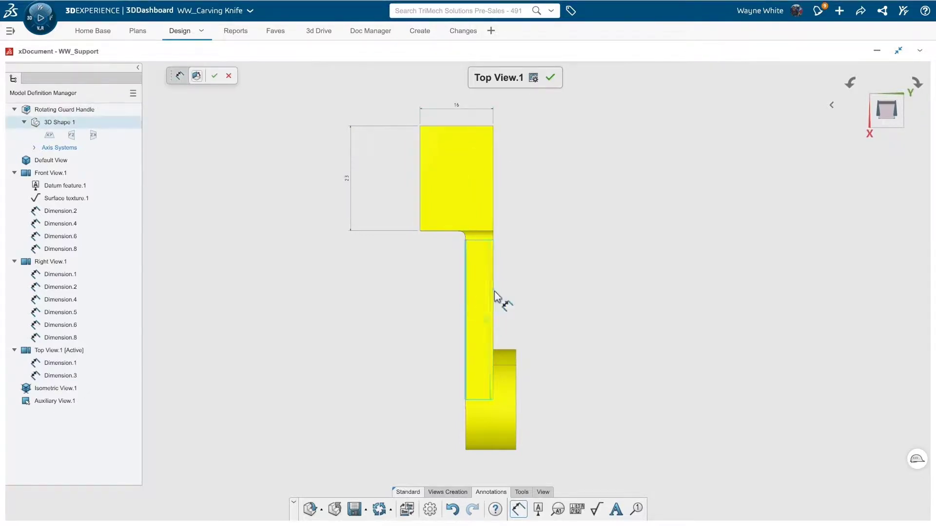
left_click(537, 277)
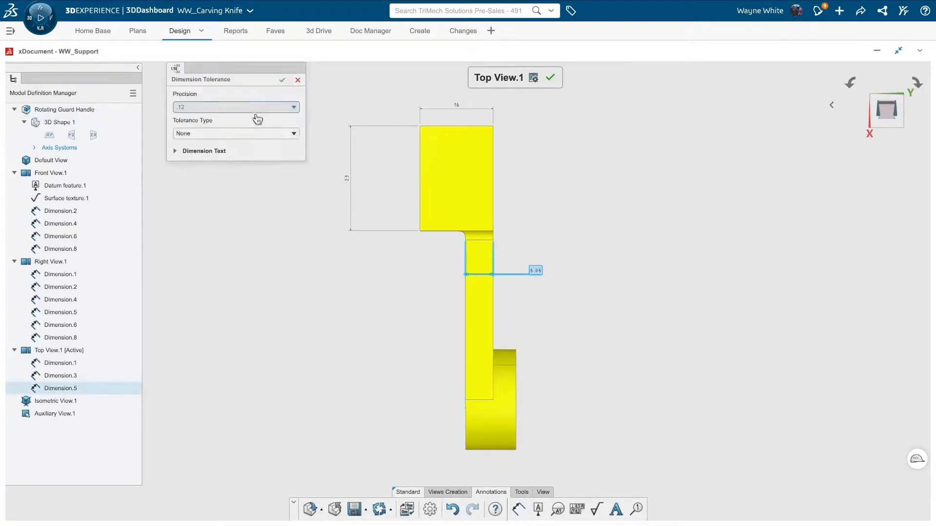
left_click(646, 263)
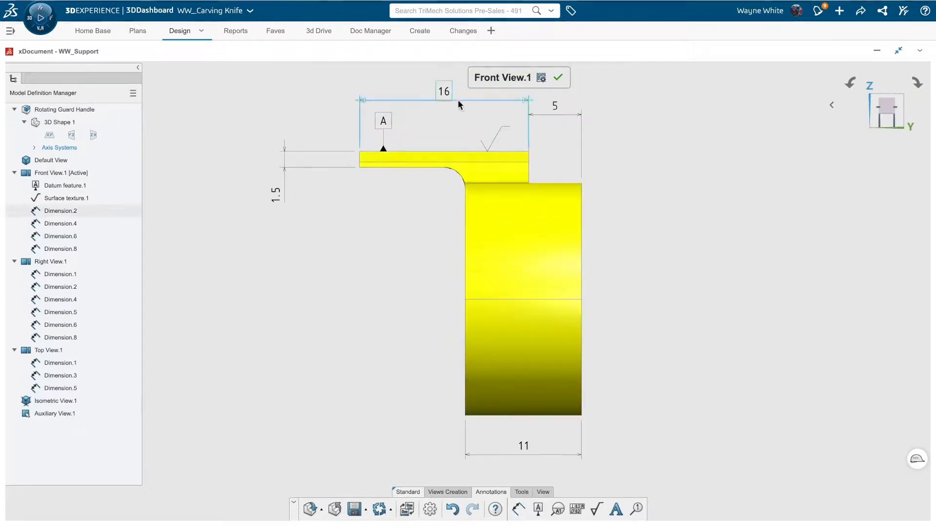
Reopen Right View.1 and place the note "All Radiuses R2 unless otherwise specified." below the sloped wall
double_click(54, 262)
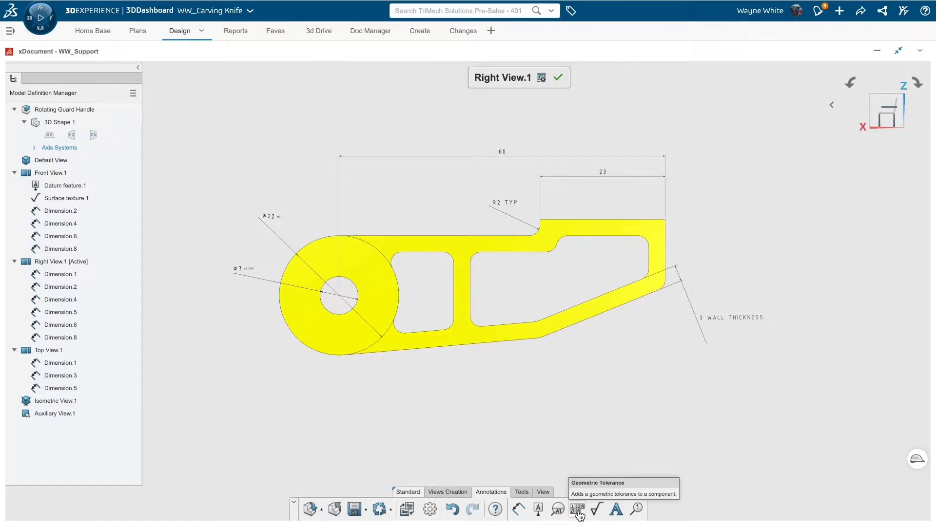
left_click(616, 509)
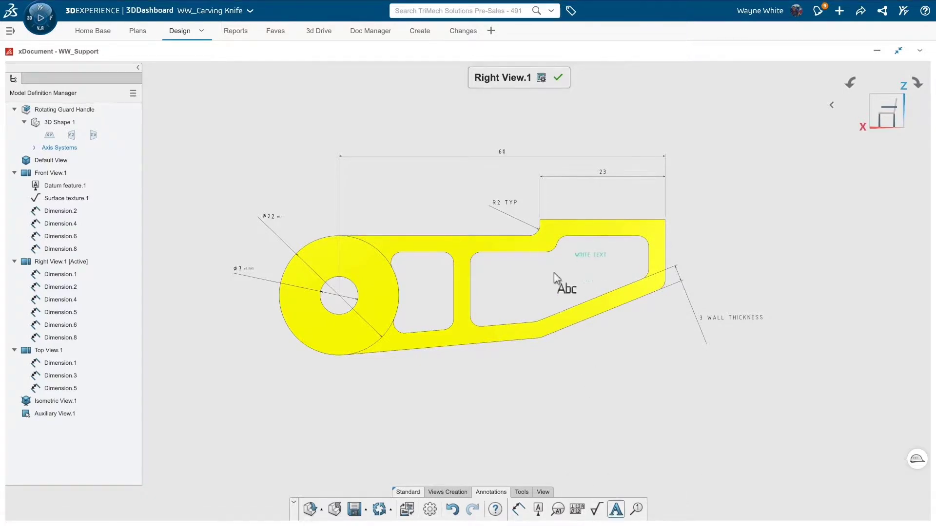
left_click(561, 385)
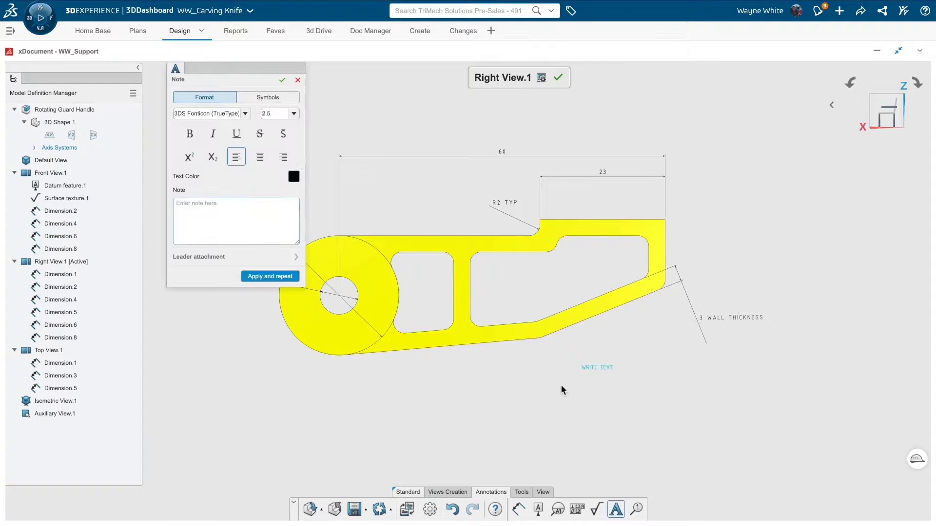
type("Al")
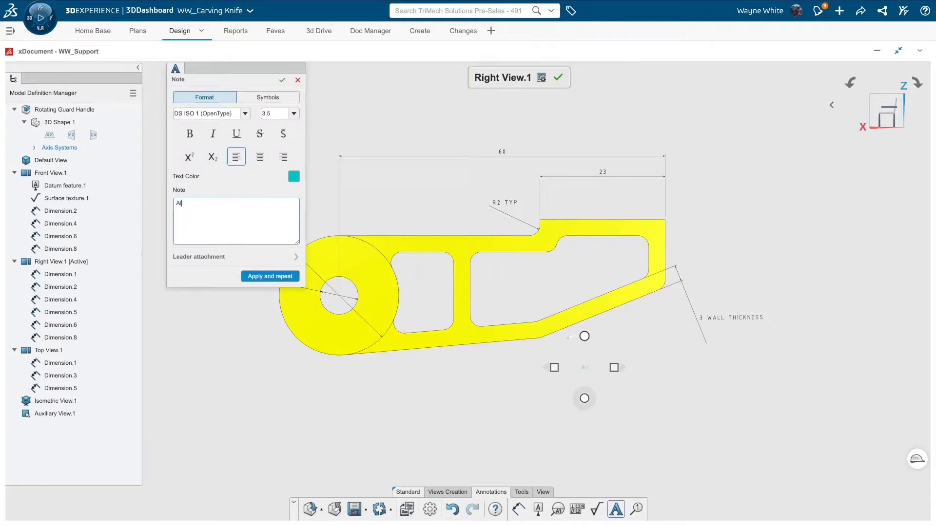
type("l Radiuses")
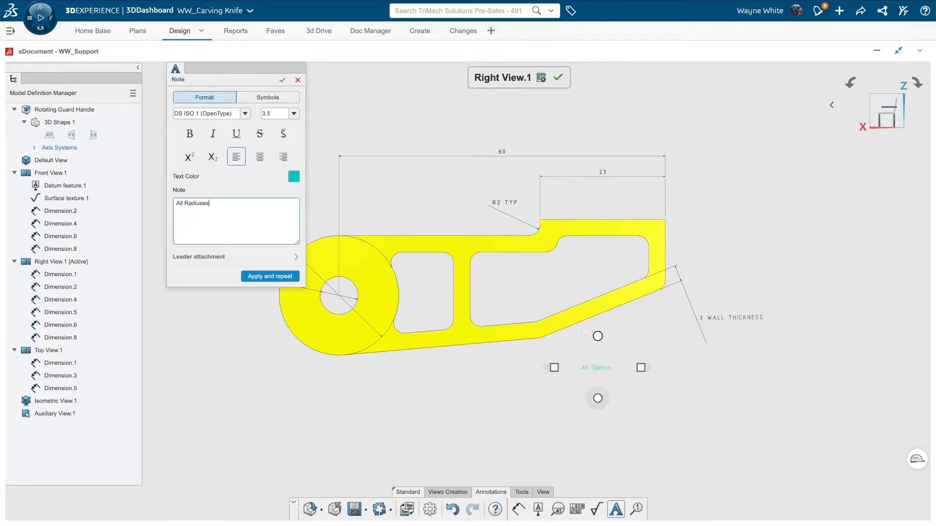
type(" R2 unless other")
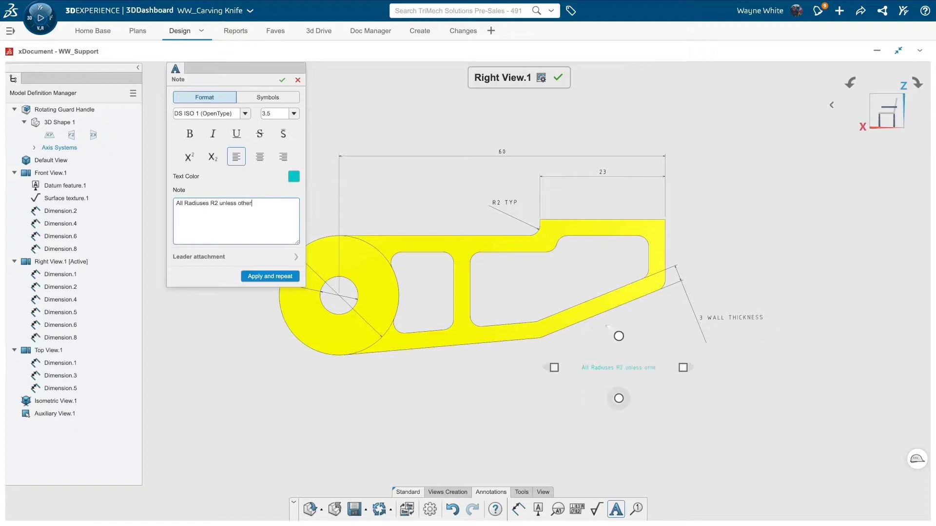
type("wise specified.")
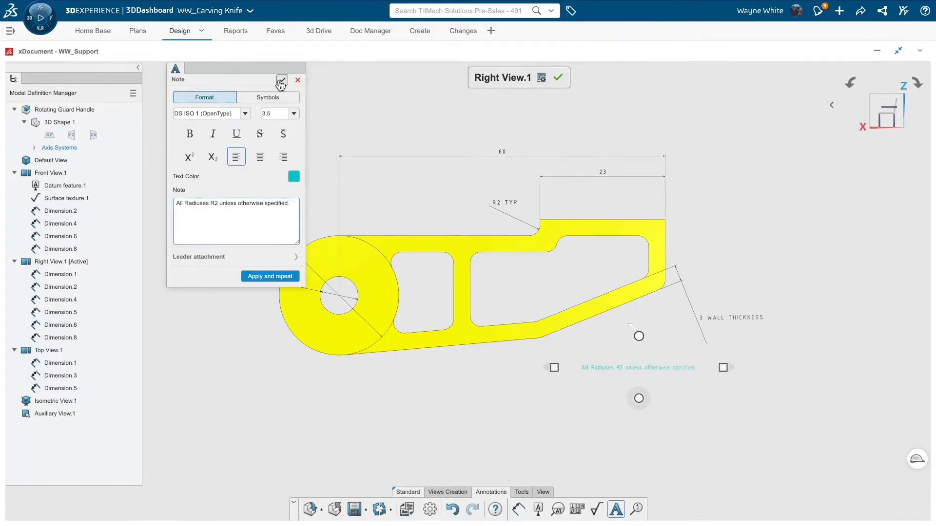
left_click(282, 80)
Exit Right View.1 and inspect the annotated handle in 3D
double_click(538, 96)
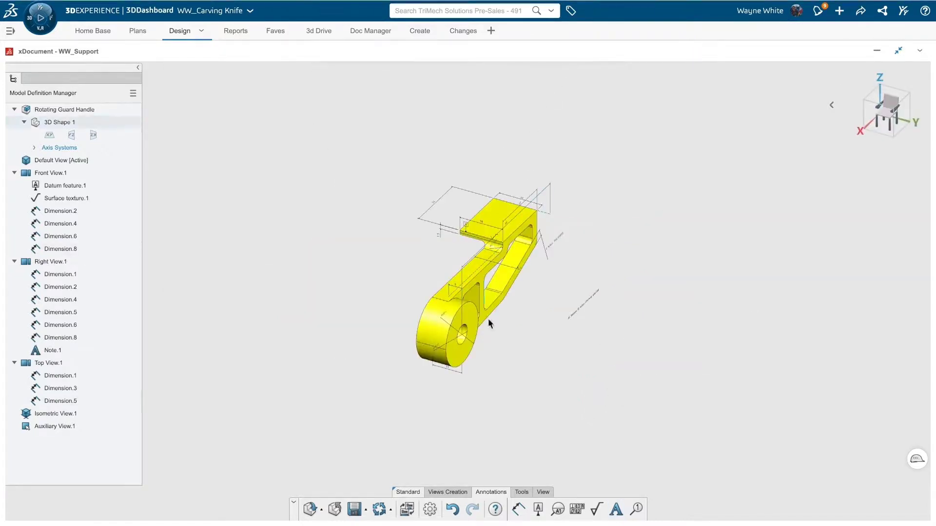
middle_click_drag(489, 319, 499, 299)
scroll(498, 299, "up", 3)
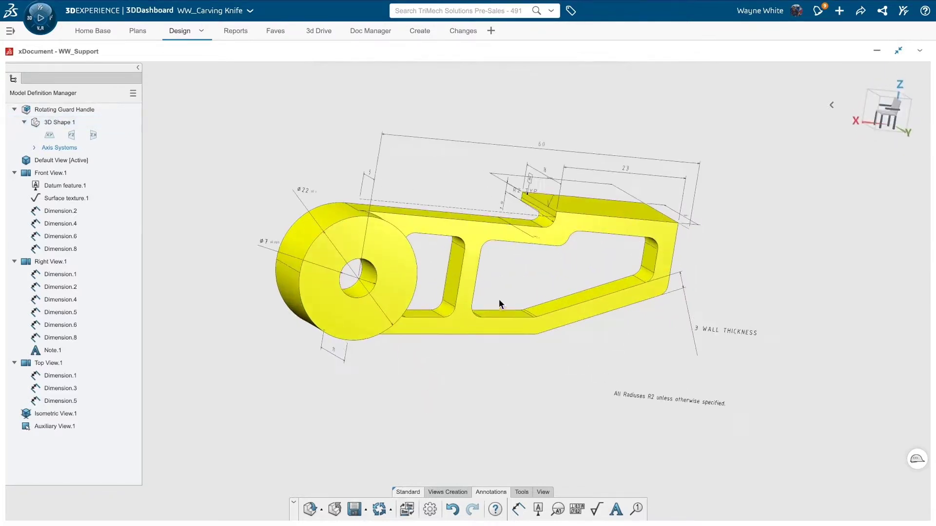
Start a 2D Output of the handle with Front View.1, Right View.1, Top View.1 and Isometric View.1 selected
left_click(521, 492)
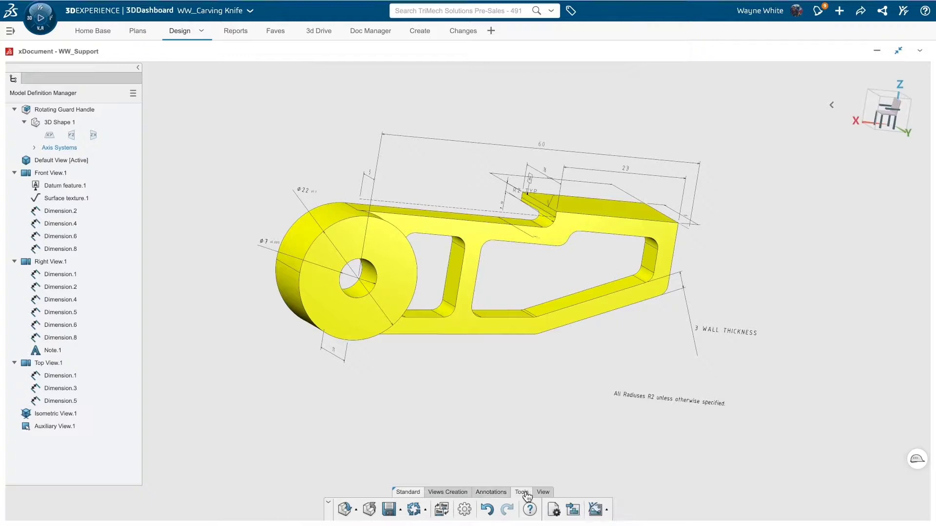
left_click(573, 509)
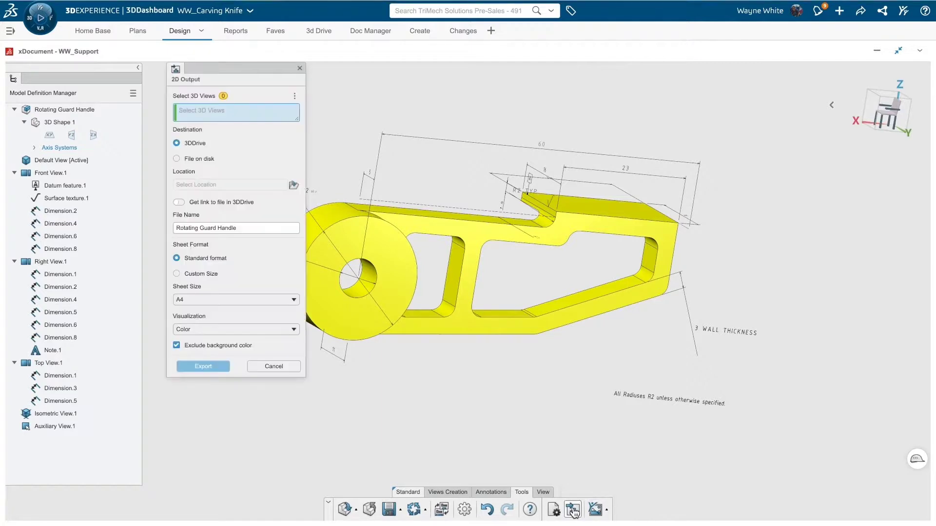
left_click(47, 173)
left_click(46, 260)
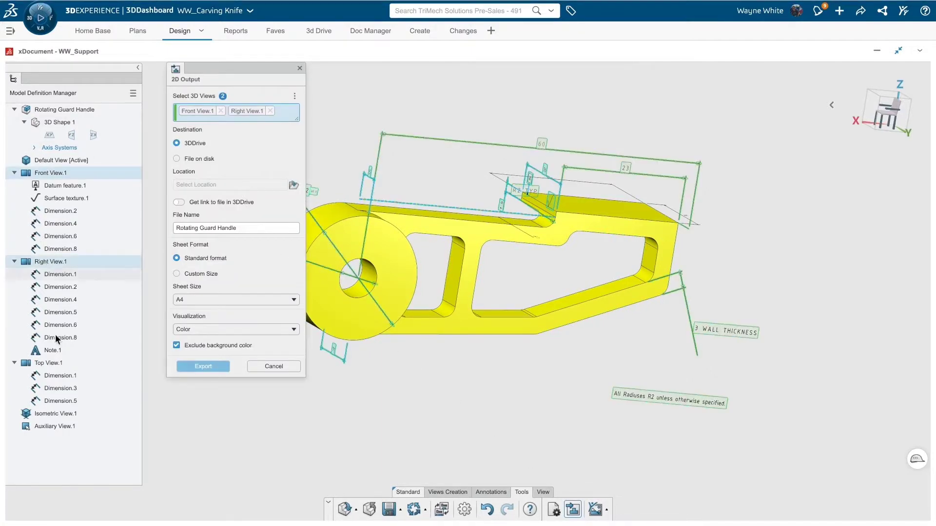
left_click(48, 363)
left_click(49, 414)
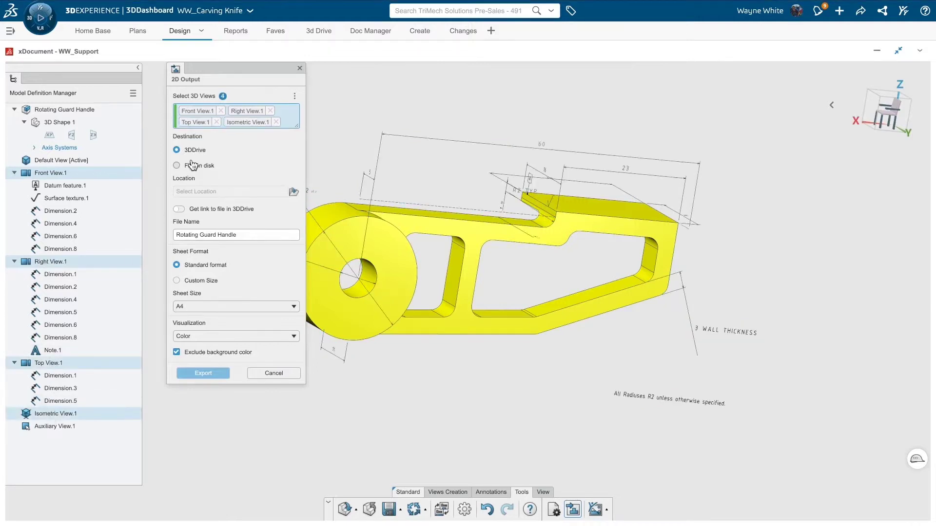
Export the selected views as a PDF to My Files on 3DDrive, replacing the existing Rotating Guard Handle.pdf
left_click(293, 191)
left_click(421, 232)
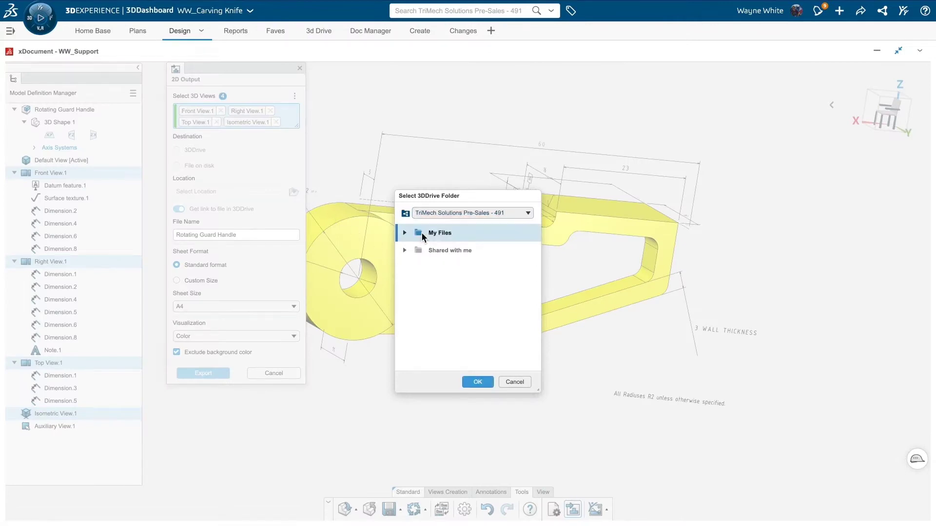
left_click(483, 382)
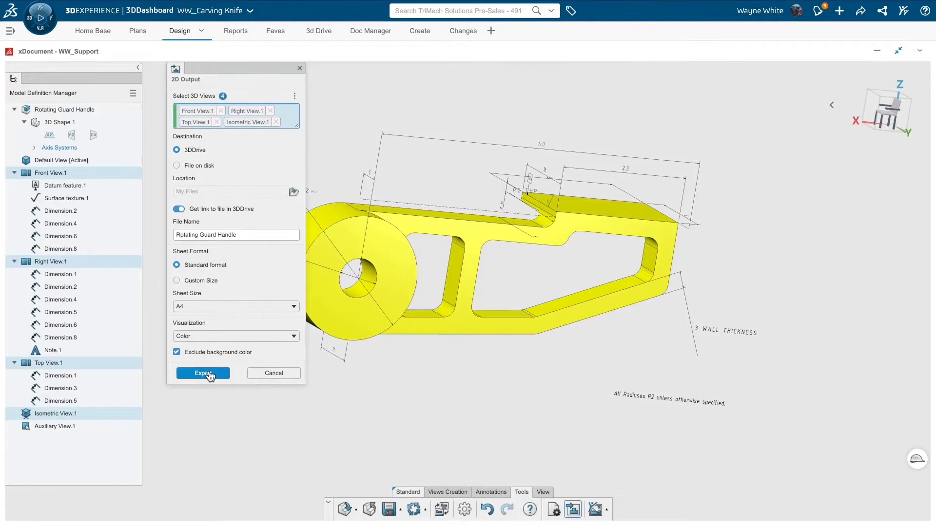
left_click(210, 374)
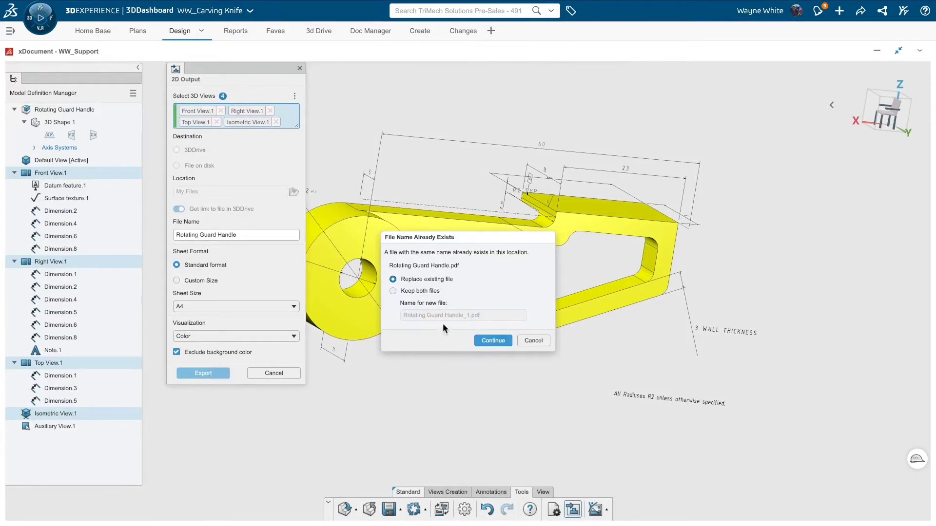
left_click(494, 341)
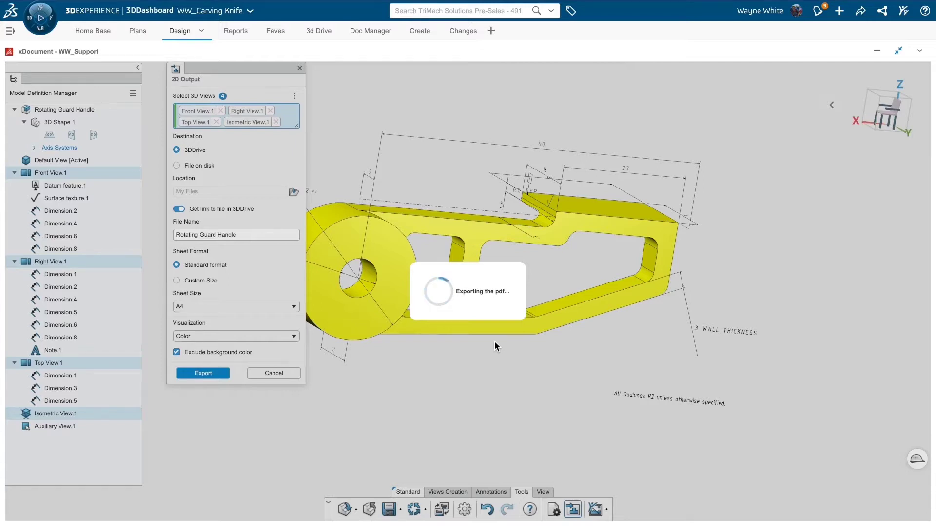
Open the exported Rotating Guard Handle.pdf in 3DDrive and look through its pages
mouse_move(494, 1)
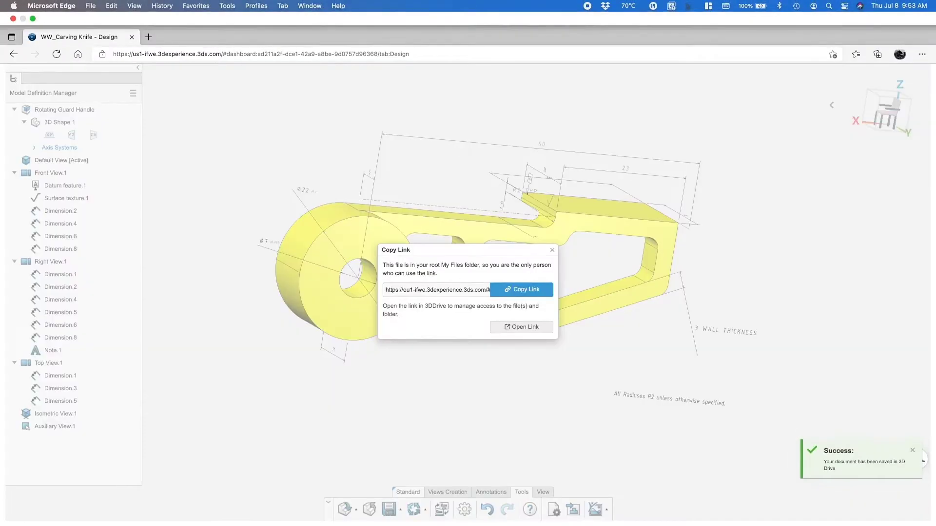
left_click(514, 326)
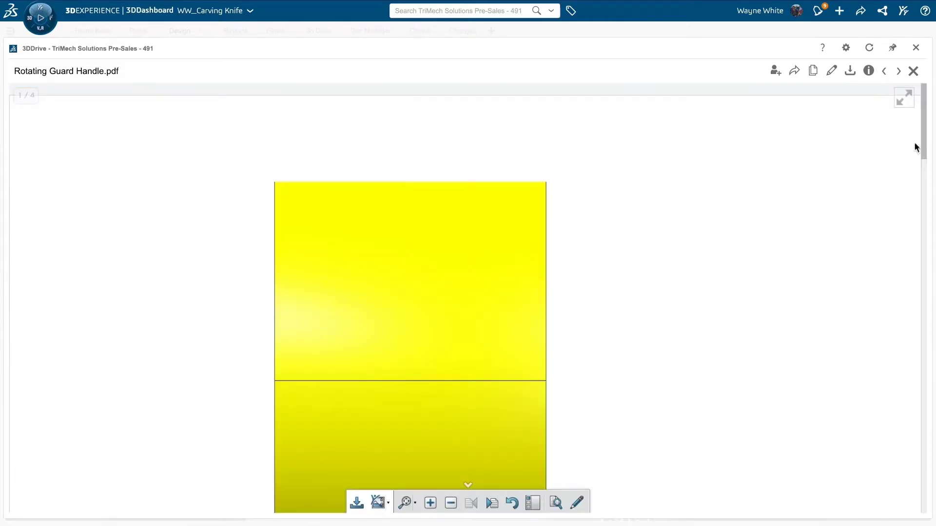
left_click_drag(925, 146, 915, 309)
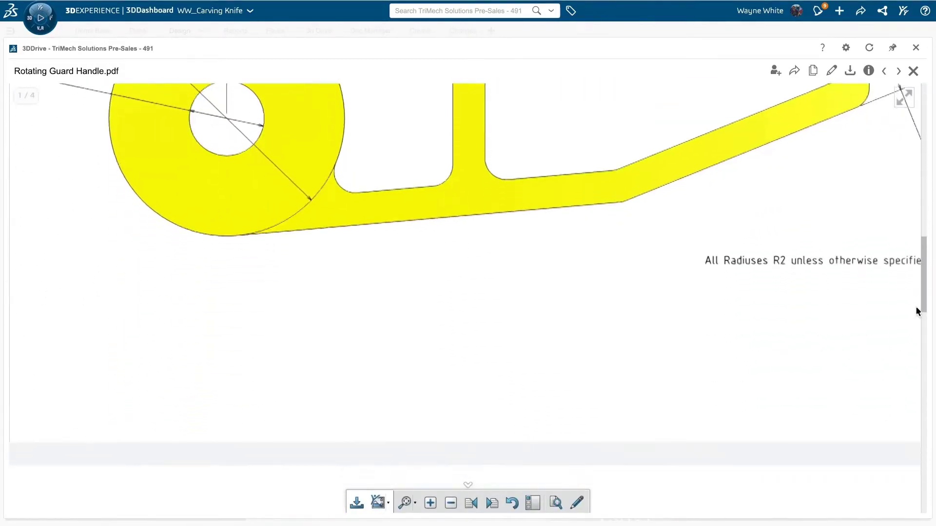